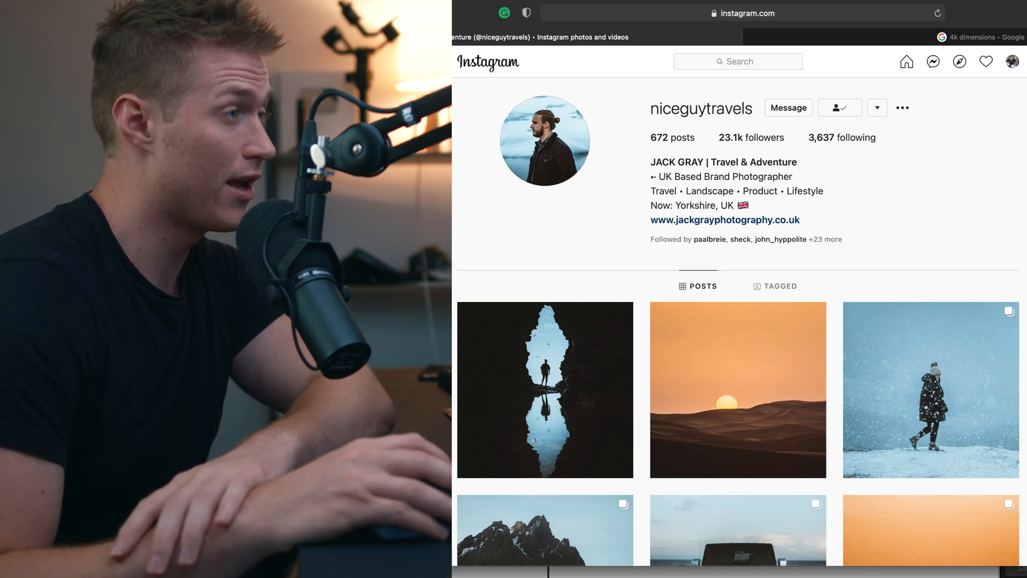
{"action": "scroll", "coordinate": [738, 321], "scroll_direction": "down", "scroll_amount": 5}
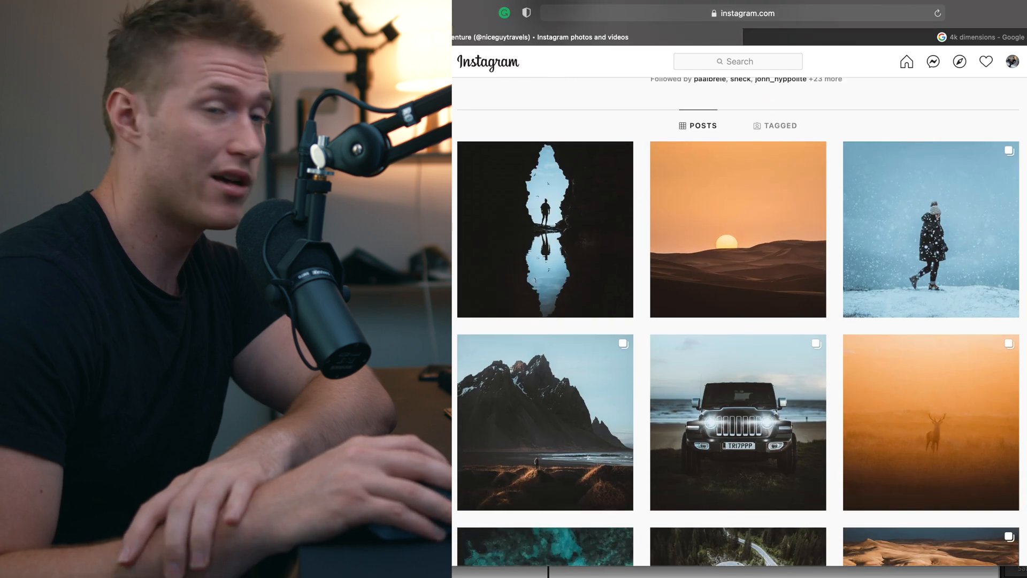
{"action": "scroll", "coordinate": [739, 321], "scroll_direction": "down", "scroll_amount": 3}
{"action": "scroll", "coordinate": [739, 321], "scroll_direction": "down", "scroll_amount": 6}
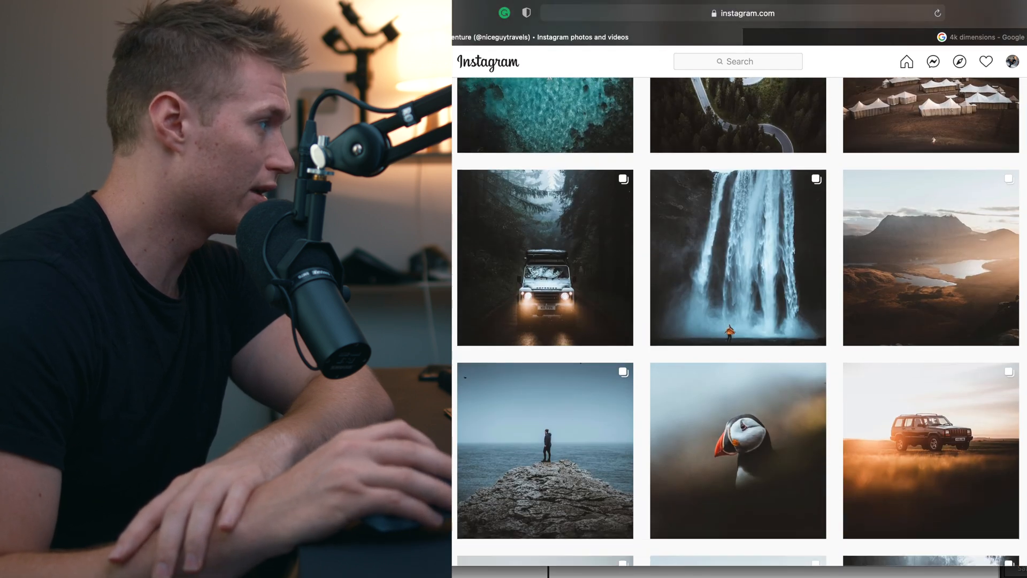
{"action": "scroll", "coordinate": [738, 322], "scroll_direction": "up", "scroll_amount": 8}
{"action": "scroll", "coordinate": [739, 321], "scroll_direction": "up", "scroll_amount": 4}
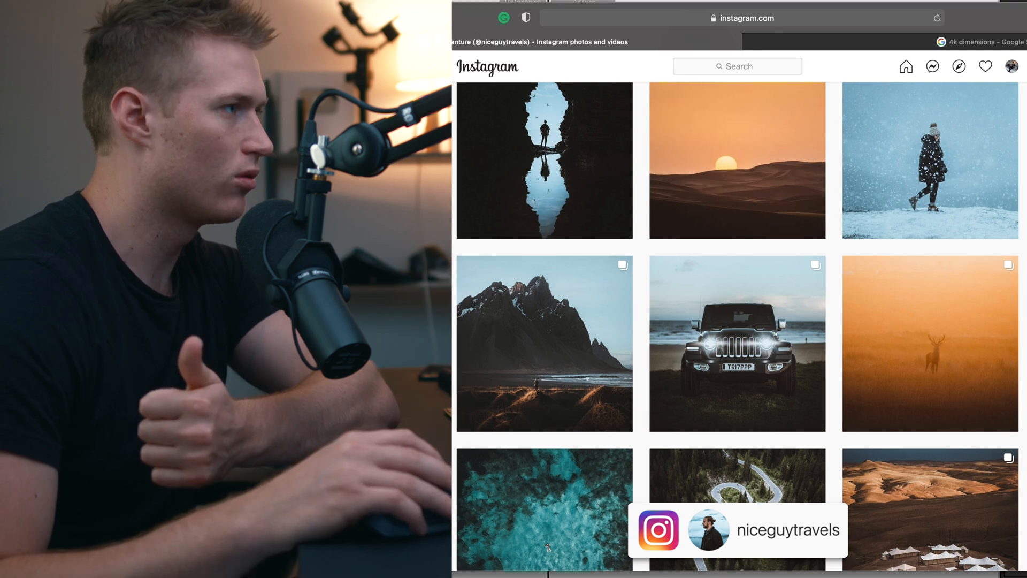
{"action": "scroll", "coordinate": [738, 321], "scroll_direction": "down", "scroll_amount": 10}
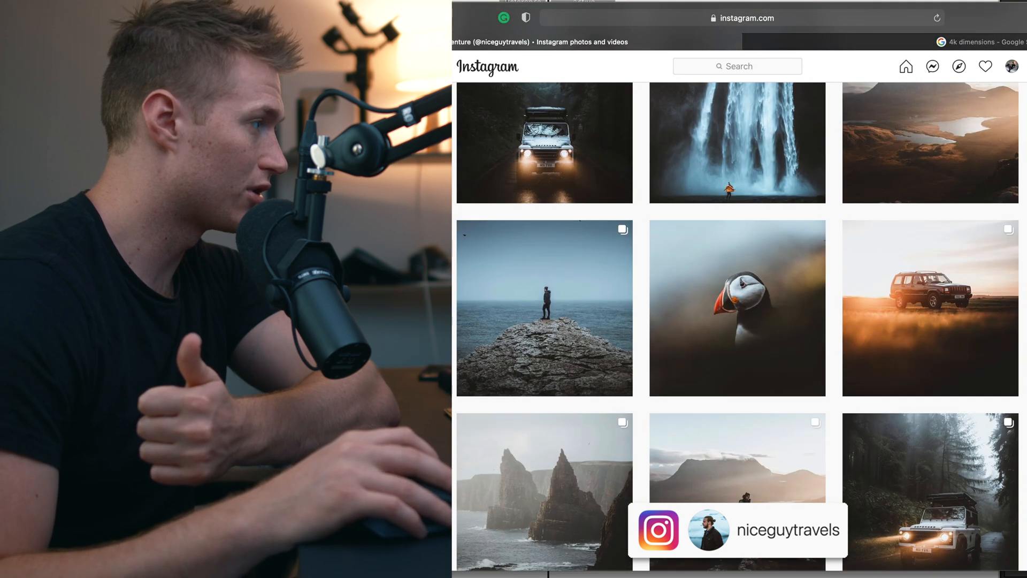
{"action": "scroll", "coordinate": [739, 321], "scroll_direction": "down", "scroll_amount": 5}
{"action": "scroll", "coordinate": [739, 322], "scroll_direction": "down", "scroll_amount": 5}
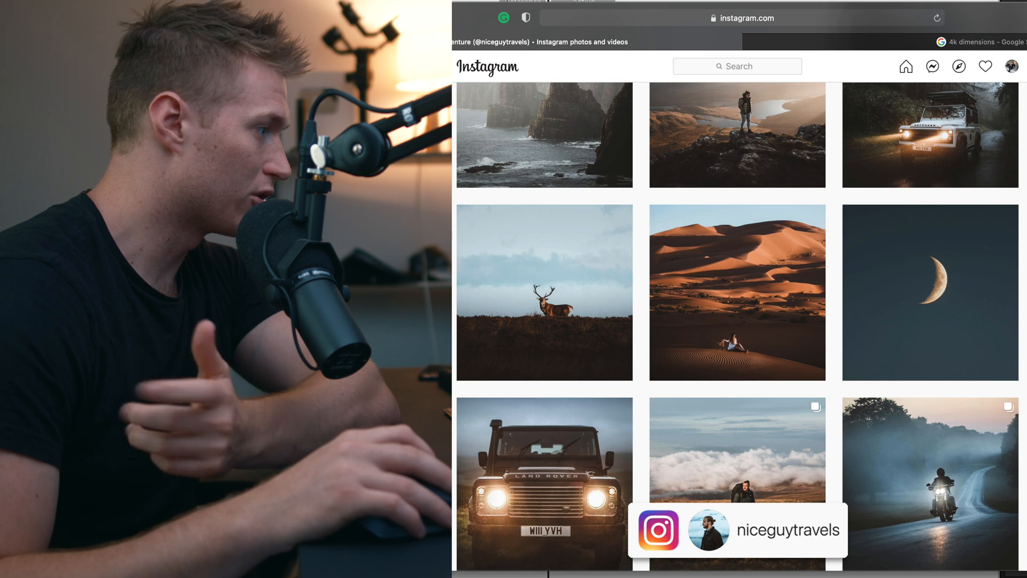
{"action": "scroll", "coordinate": [739, 321], "scroll_direction": "up", "scroll_amount": 5}
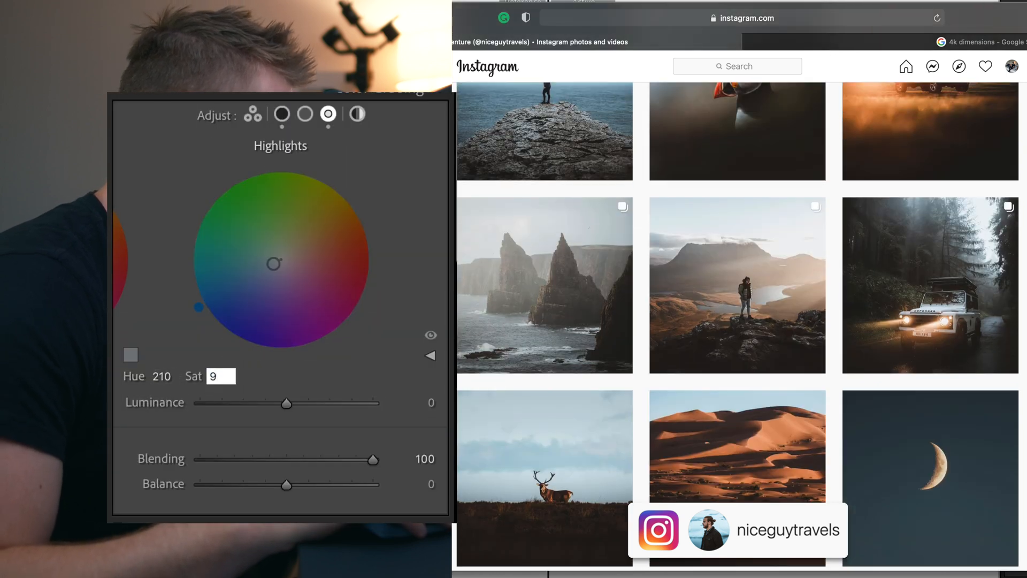
{"action": "scroll", "coordinate": [738, 321], "scroll_direction": "up", "scroll_amount": 5}
{"action": "scroll", "coordinate": [738, 322], "scroll_direction": "up", "scroll_amount": 10}
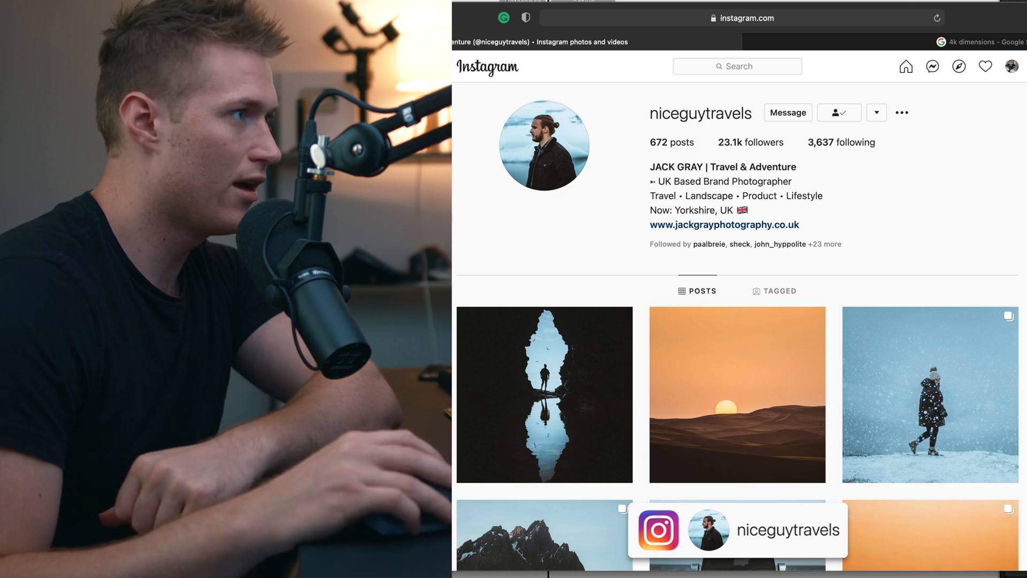
{"action": "scroll", "coordinate": [739, 322], "scroll_direction": "down", "scroll_amount": 8}
{"action": "scroll", "coordinate": [738, 321], "scroll_direction": "down", "scroll_amount": 8}
{"action": "scroll", "coordinate": [738, 321], "scroll_direction": "down", "scroll_amount": 5}
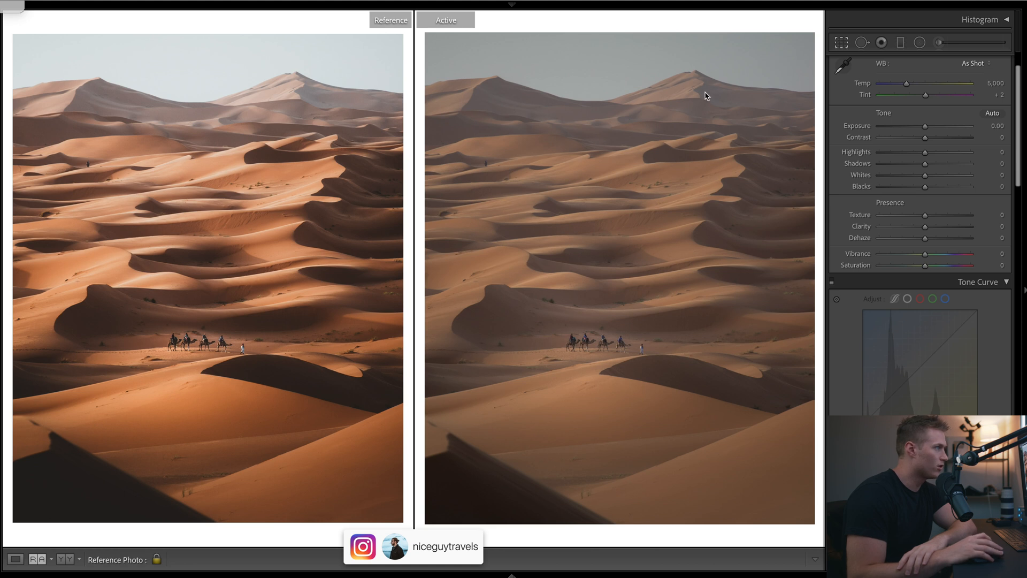
Step: Crop the dune photo to a portrait frame and return to the reference comparison
{"action": "key", "text": "r"}
{"action": "left_click", "coordinate": [712, 153]}
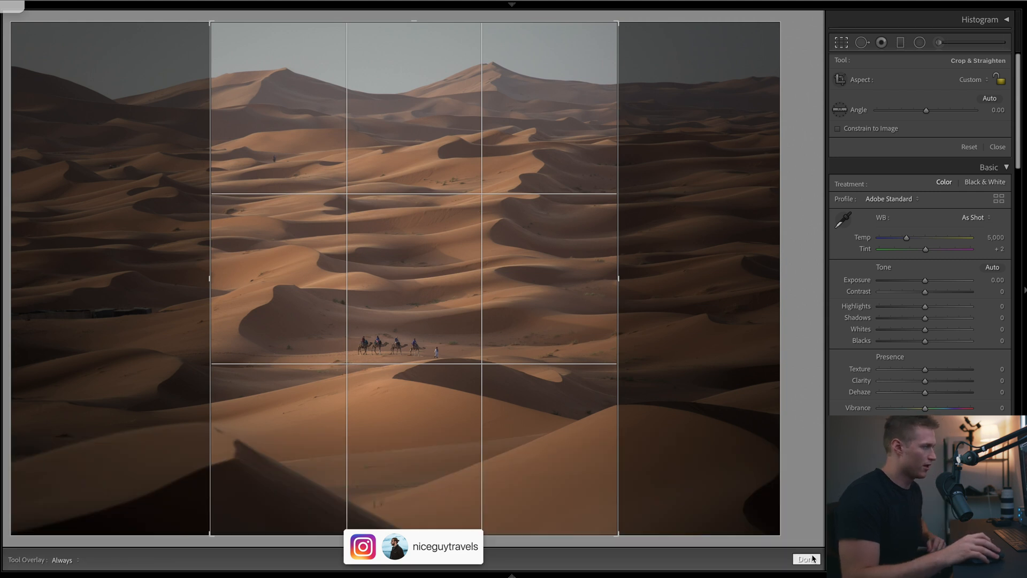
{"action": "key", "text": "Return"}
{"action": "key", "text": "shift+r"}
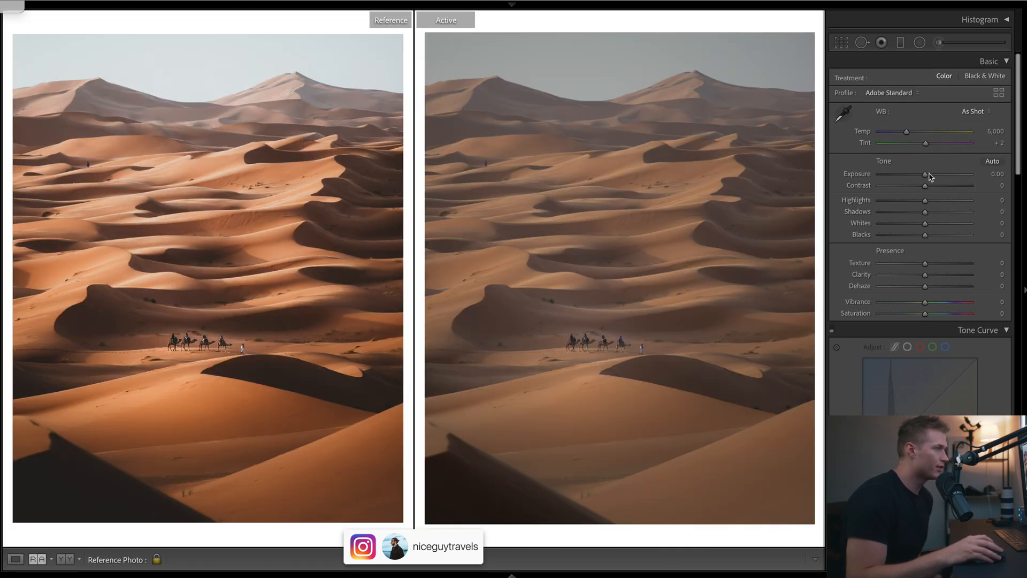
Step: Lower exposure to -0.55 and raise whites to +71 in the Basic panel
{"action": "left_click_drag", "start_coordinate": [929, 175], "coordinate": [920, 176]}
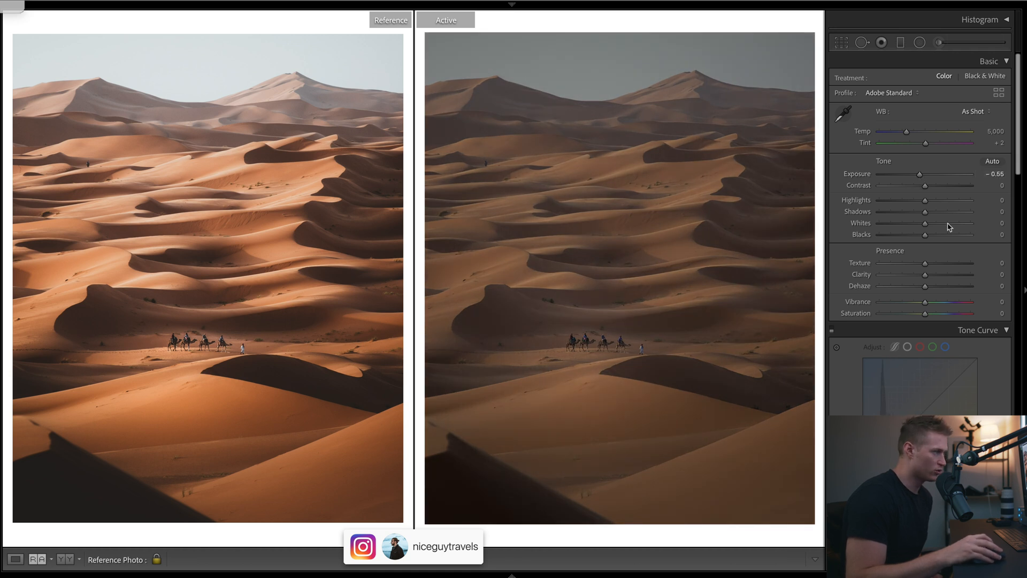
{"action": "left_click_drag", "start_coordinate": [925, 223], "coordinate": [956, 224]}
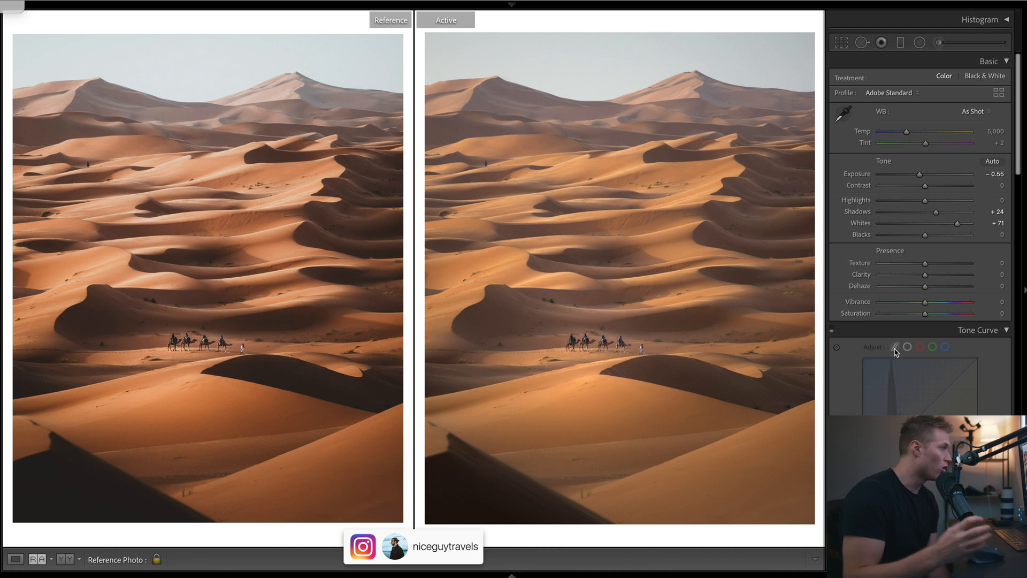
Step: Enable the RGB point curve and trial moving its white and black endpoints, undoing both
{"action": "left_click", "coordinate": [833, 330]}
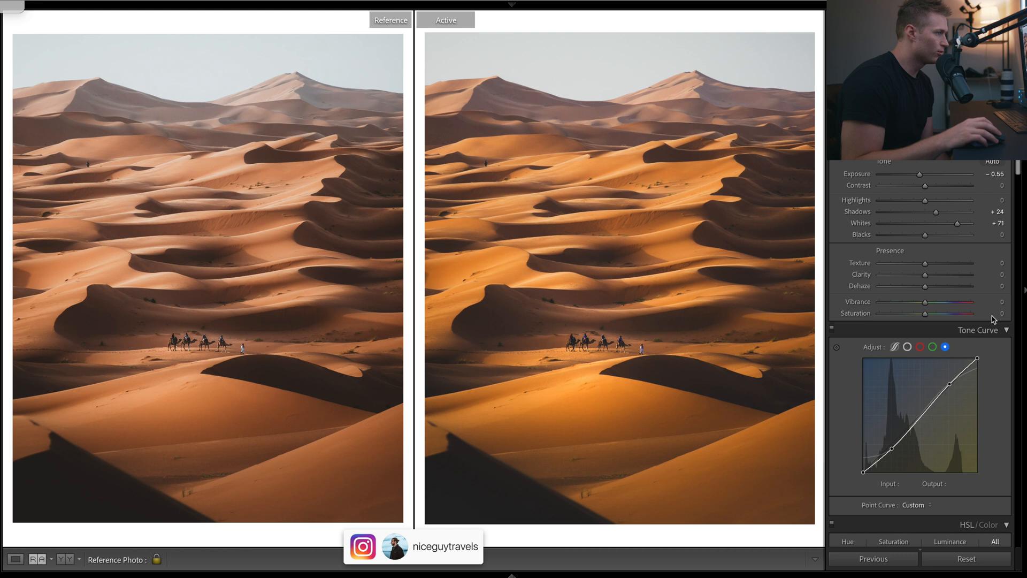
{"action": "scroll", "coordinate": [990, 321], "scroll_direction": "down", "scroll_amount": 3}
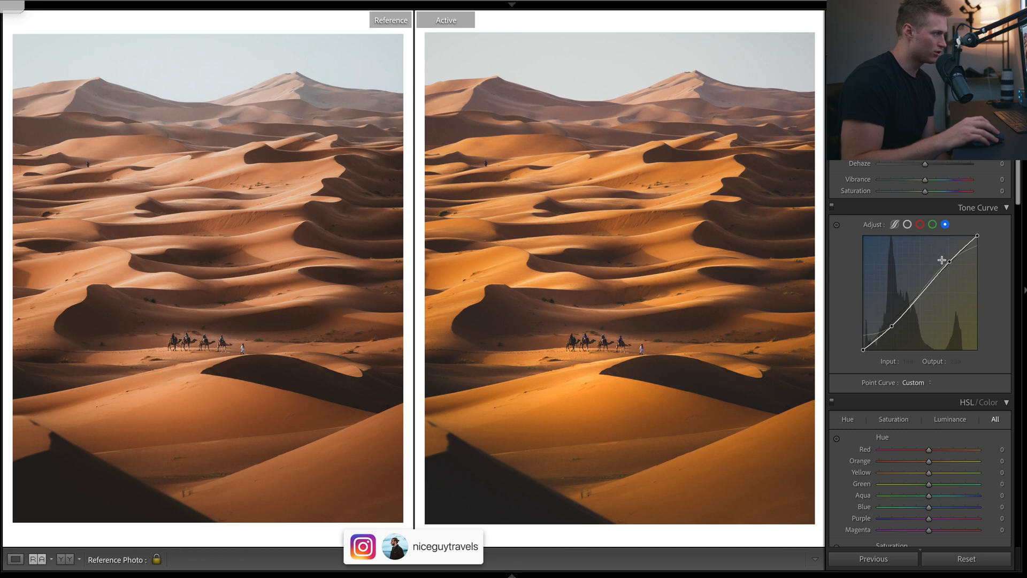
{"action": "left_click", "coordinate": [907, 224]}
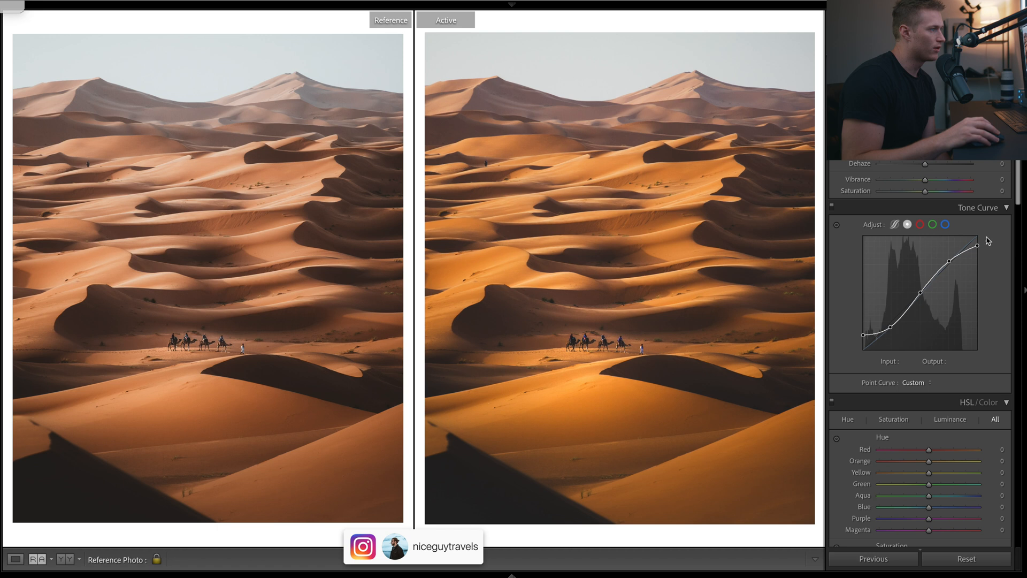
{"action": "left_click_drag", "start_coordinate": [979, 238], "coordinate": [979, 255]}
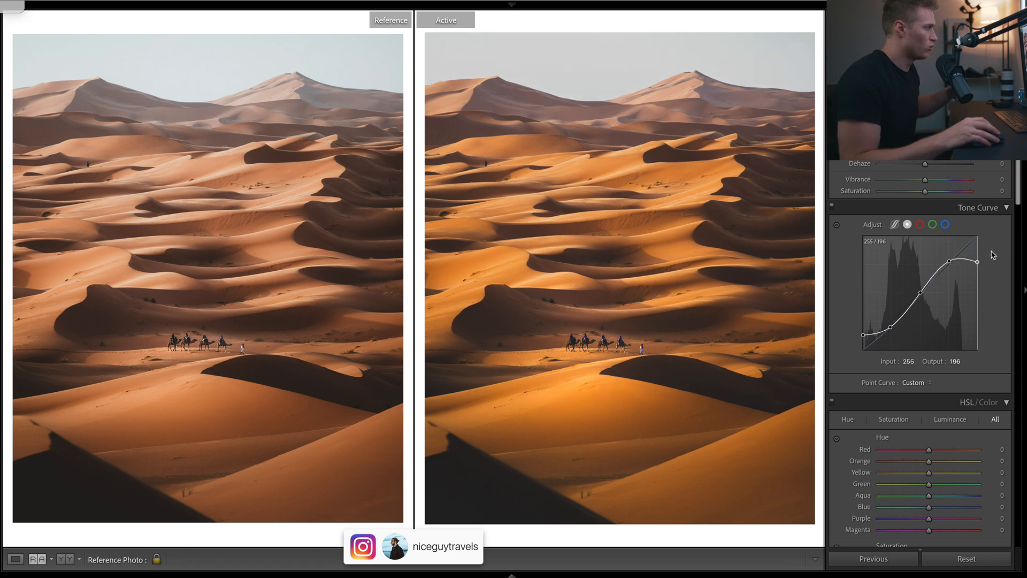
{"action": "key", "text": "ctrl+z"}
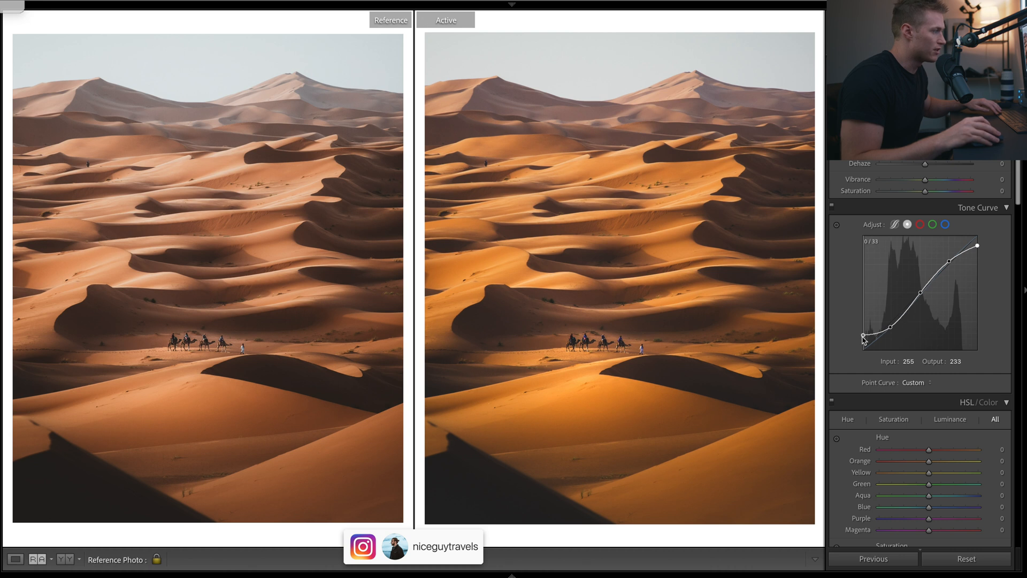
{"action": "left_click_drag", "start_coordinate": [865, 337], "coordinate": [863, 354]}
{"action": "key", "text": "ctrl+z"}
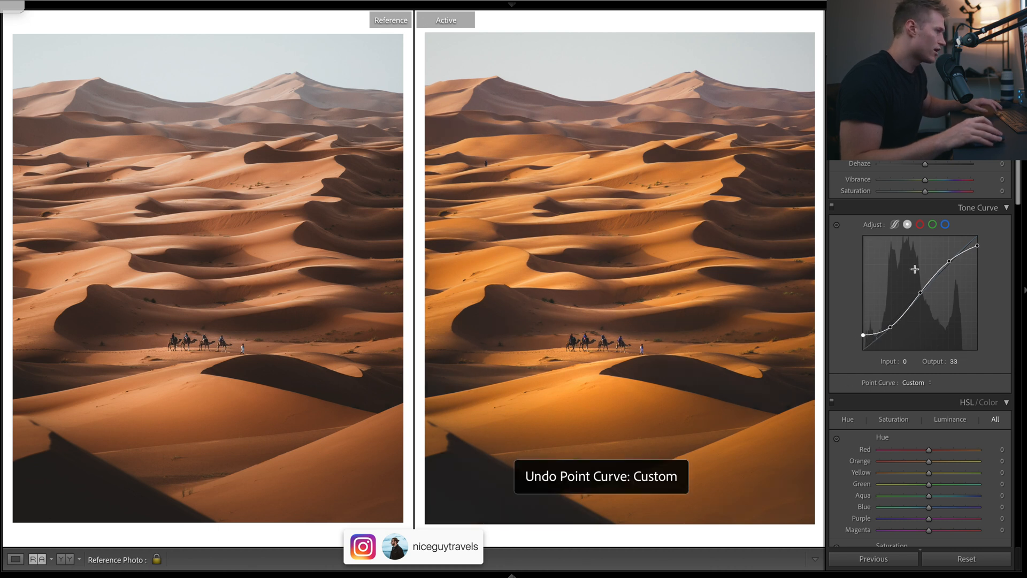
Step: Inspect the red, green and blue channel curves, then settle on the combined RGB curve
{"action": "left_click", "coordinate": [933, 225]}
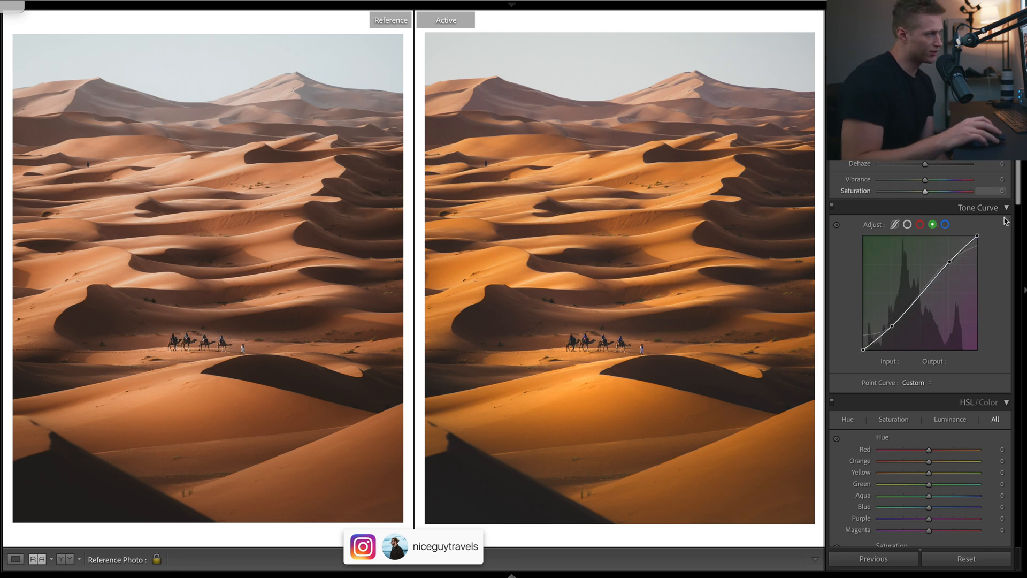
{"action": "left_click", "coordinate": [946, 225]}
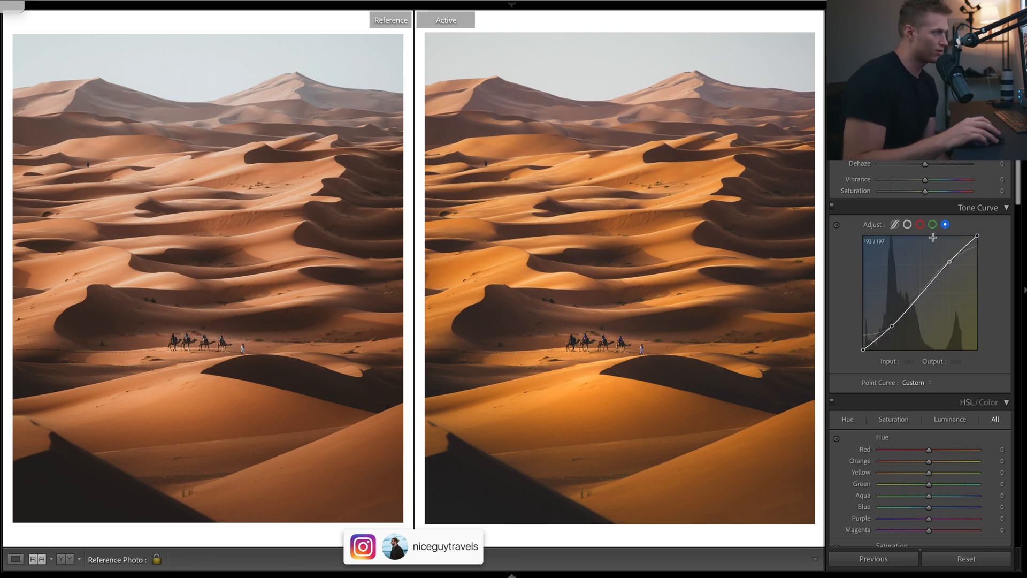
{"action": "left_click", "coordinate": [921, 225]}
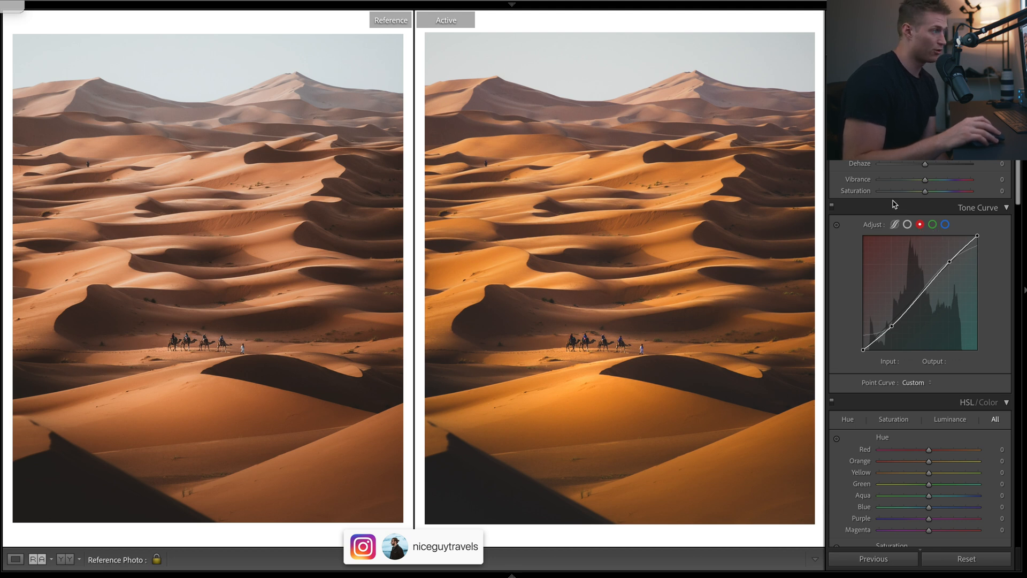
{"action": "left_click", "coordinate": [932, 224]}
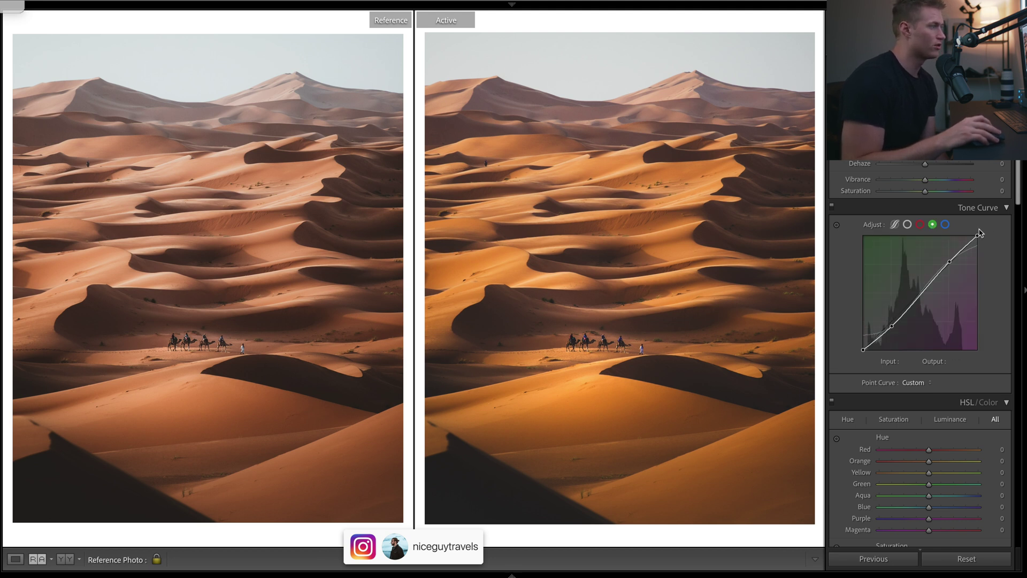
{"action": "left_click", "coordinate": [947, 225]}
{"action": "left_click", "coordinate": [907, 225]}
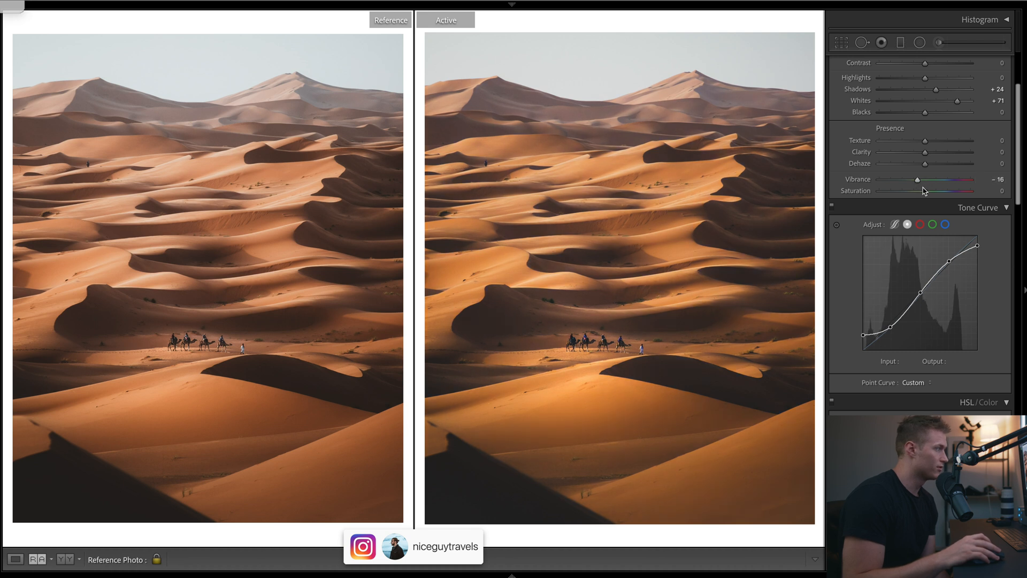
Step: Slightly reduce saturation, clarity and dehaze for a softer, hazier look
{"action": "left_click_drag", "start_coordinate": [923, 191], "coordinate": [921, 190]}
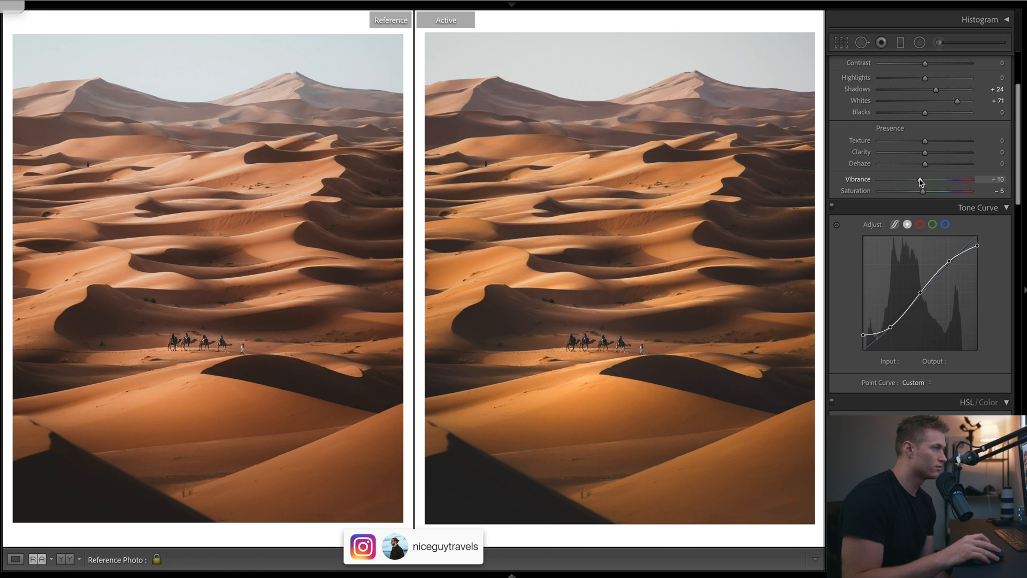
{"action": "left_click_drag", "start_coordinate": [925, 153], "coordinate": [917, 153]}
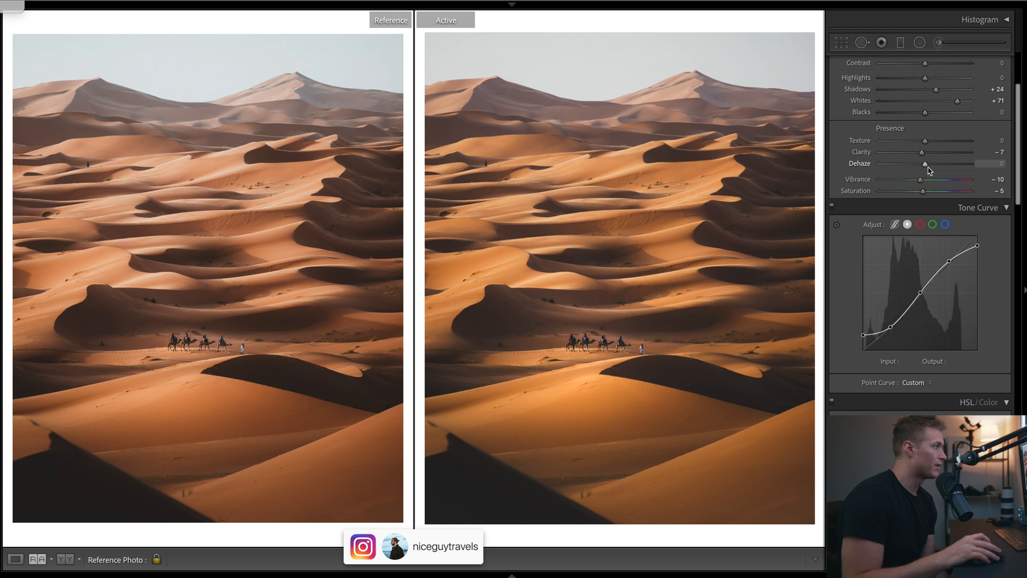
{"action": "left_click_drag", "start_coordinate": [922, 165], "coordinate": [920, 165]}
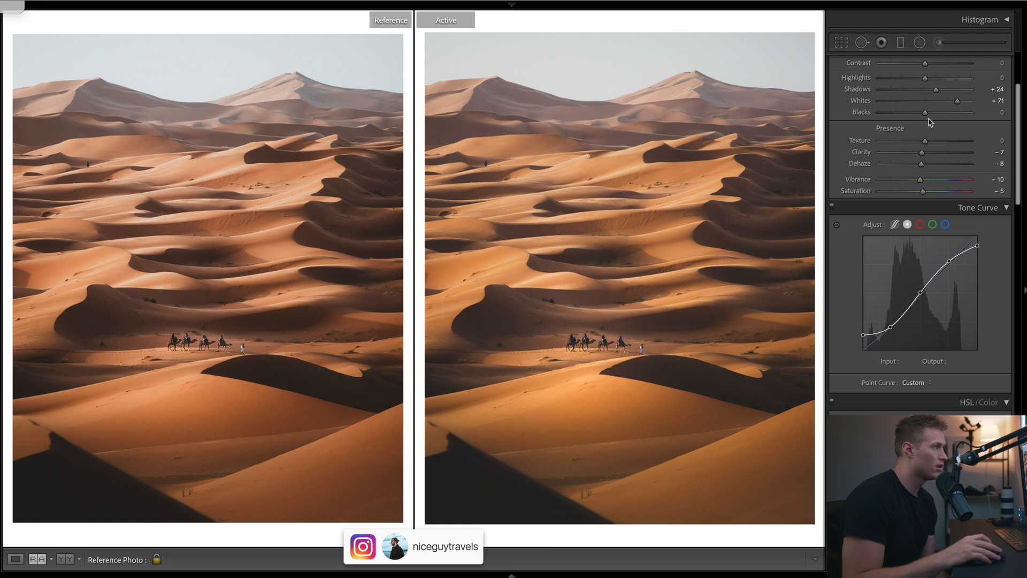
Step: Set blacks -20 and whites +81, darken exposure to about -1.05 and fine-tune highlights
{"action": "left_click", "coordinate": [912, 112]}
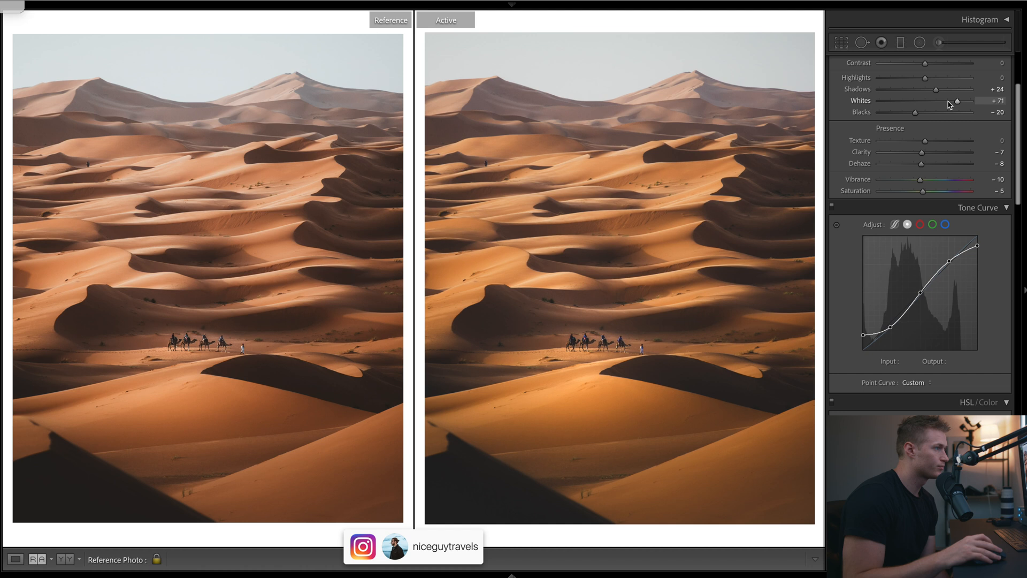
{"action": "left_click_drag", "start_coordinate": [959, 102], "coordinate": [967, 103]}
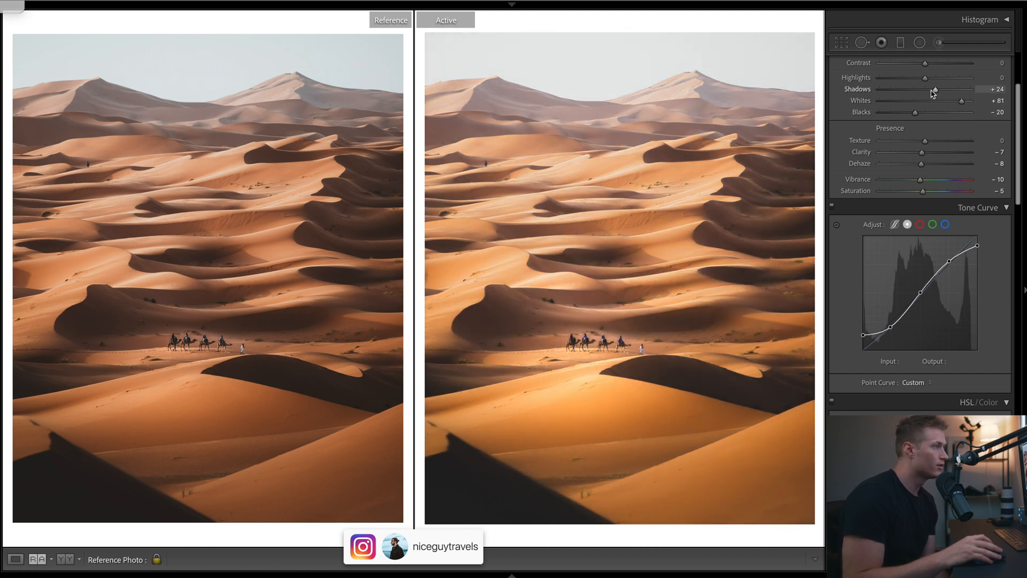
{"action": "scroll", "coordinate": [939, 92], "scroll_direction": "up", "scroll_amount": 2}
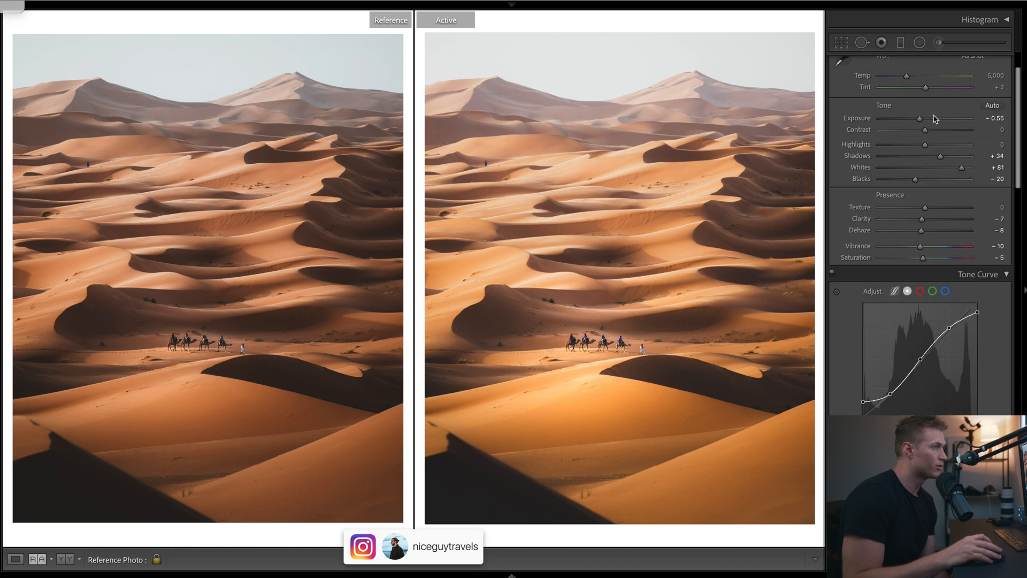
{"action": "left_click_drag", "start_coordinate": [919, 120], "coordinate": [911, 120]}
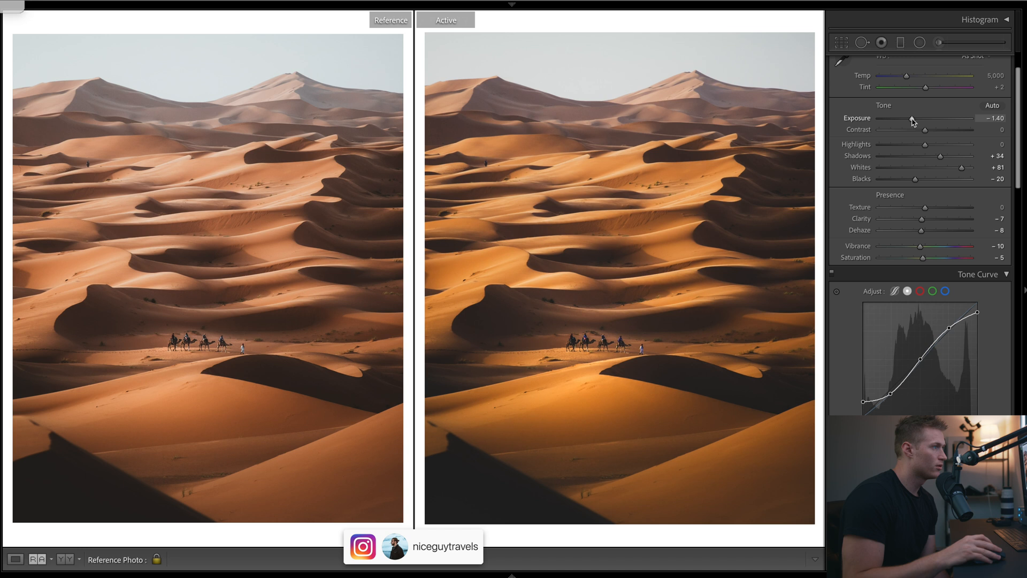
{"action": "left_click_drag", "start_coordinate": [913, 121], "coordinate": [916, 120]}
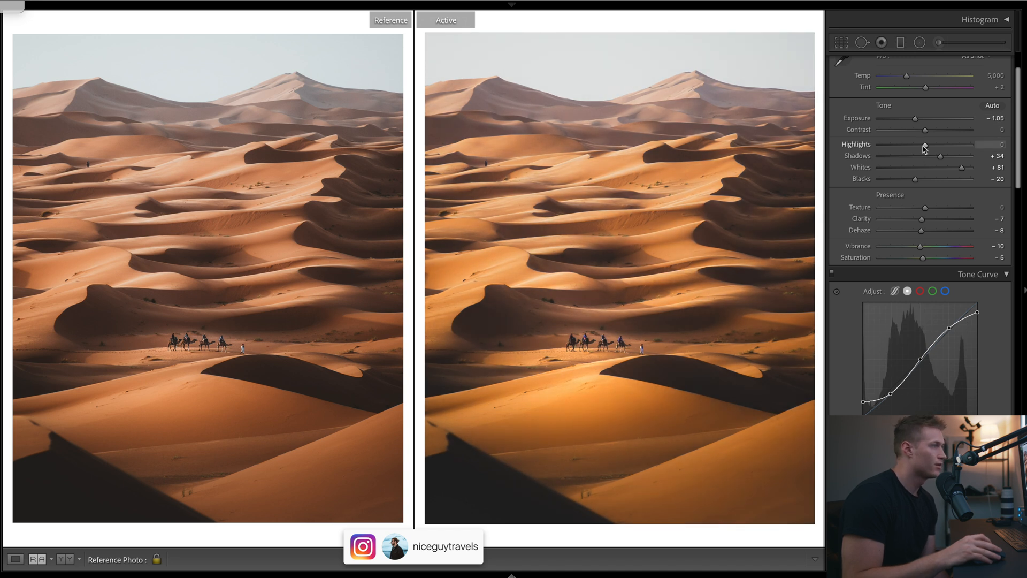
{"action": "left_click_drag", "start_coordinate": [924, 144], "coordinate": [924, 145]}
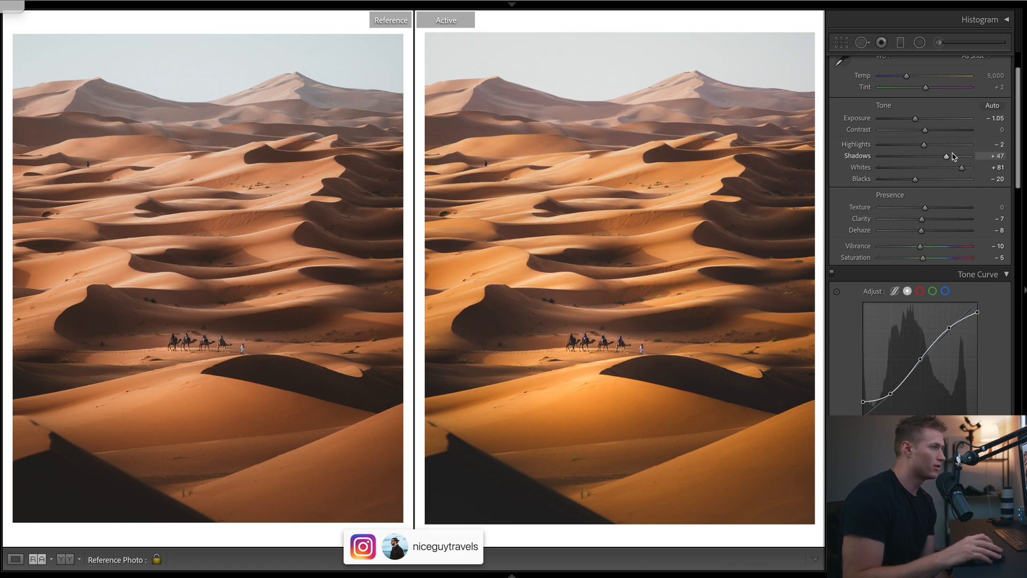
{"action": "scroll", "coordinate": [947, 158], "scroll_direction": "up", "scroll_amount": 2}
{"action": "scroll", "coordinate": [947, 201], "scroll_direction": "down", "scroll_amount": 5}
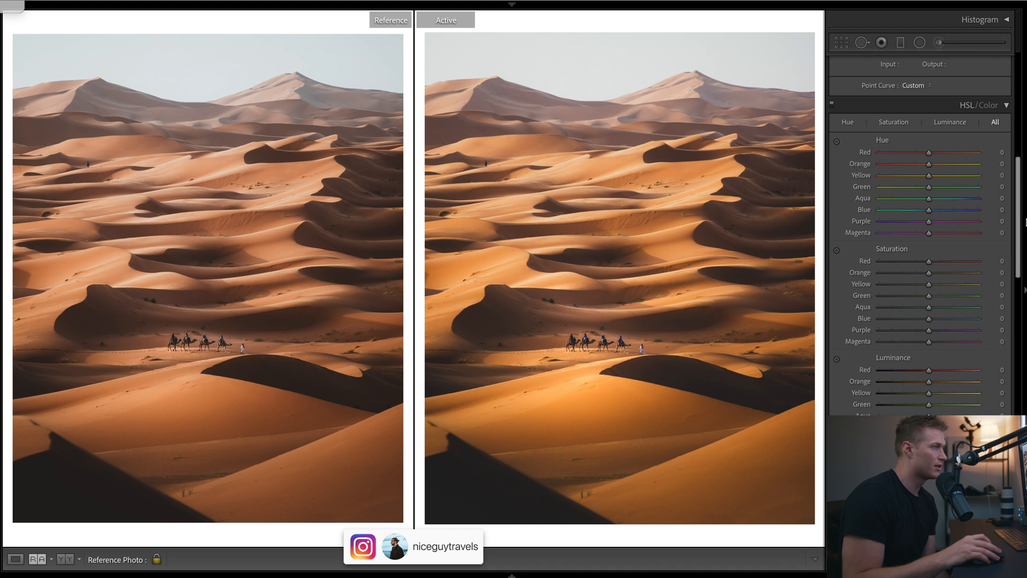
{"action": "scroll", "coordinate": [948, 202], "scroll_direction": "down", "scroll_amount": 5}
{"action": "scroll", "coordinate": [947, 201], "scroll_direction": "down", "scroll_amount": 4}
{"action": "scroll", "coordinate": [947, 201], "scroll_direction": "down", "scroll_amount": 2}
{"action": "scroll", "coordinate": [948, 242], "scroll_direction": "down", "scroll_amount": 5}
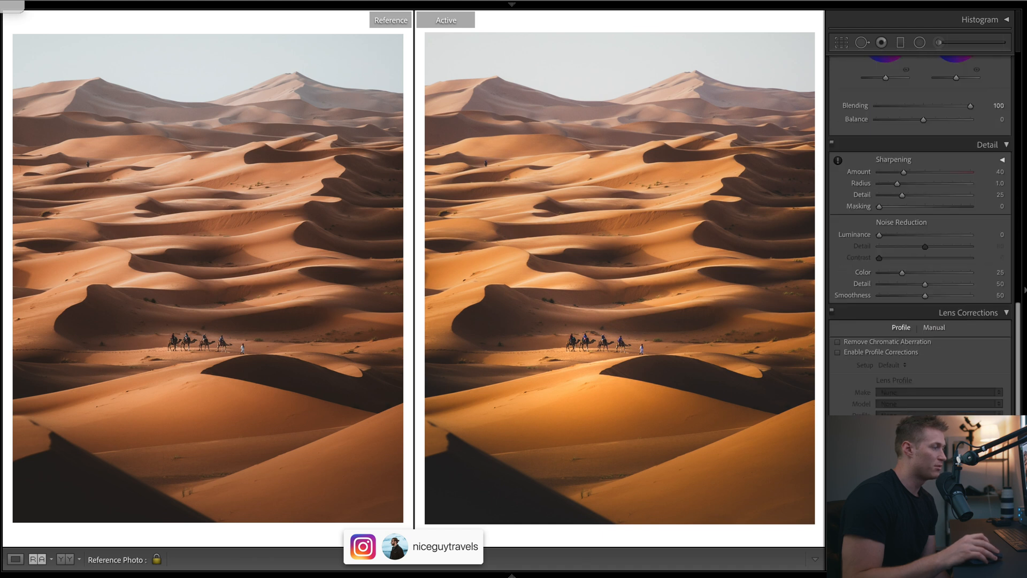
{"action": "scroll", "coordinate": [948, 241], "scroll_direction": "down", "scroll_amount": 5}
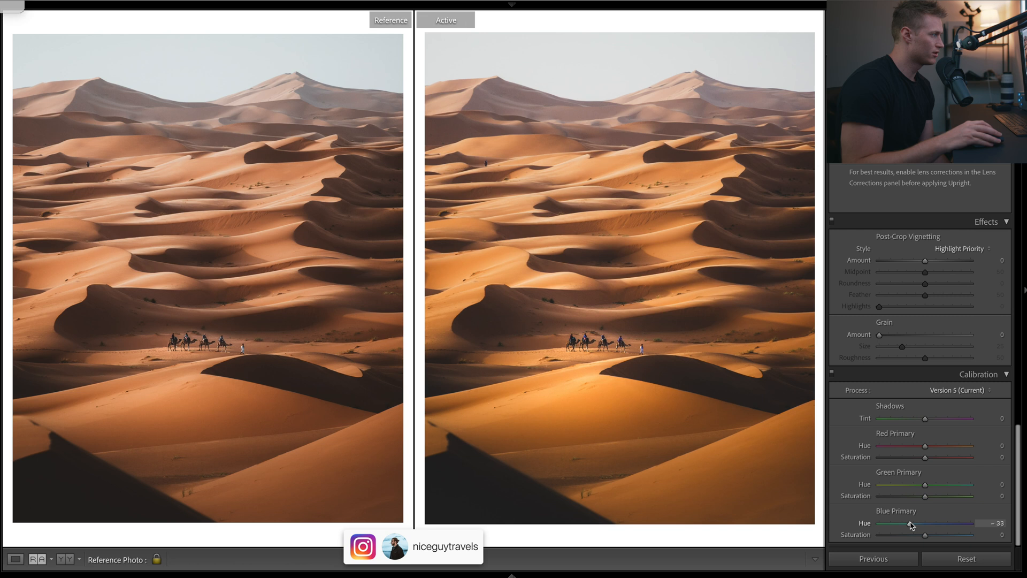
Step: Swing the Blue Primary hue to its extreme and back, settling near hue -10
{"action": "mouse_move", "coordinate": [912, 525]}
{"action": "left_mouse_down"}
{"action": "mouse_move", "coordinate": [933, 526]}
{"action": "mouse_move", "coordinate": [864, 528]}
{"action": "left_mouse_up"}
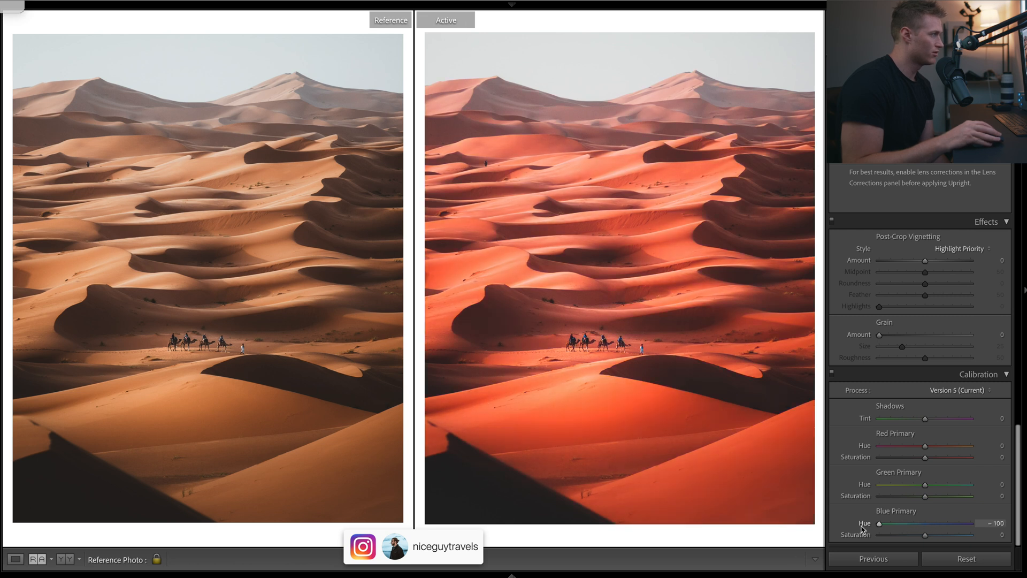
{"action": "left_click_drag", "start_coordinate": [934, 523], "coordinate": [739, 526]}
{"action": "mouse_move", "coordinate": [893, 526]}
{"action": "left_mouse_down"}
{"action": "mouse_move", "coordinate": [920, 521]}
{"action": "mouse_move", "coordinate": [897, 535]}
{"action": "mouse_move", "coordinate": [924, 537]}
{"action": "left_mouse_up"}
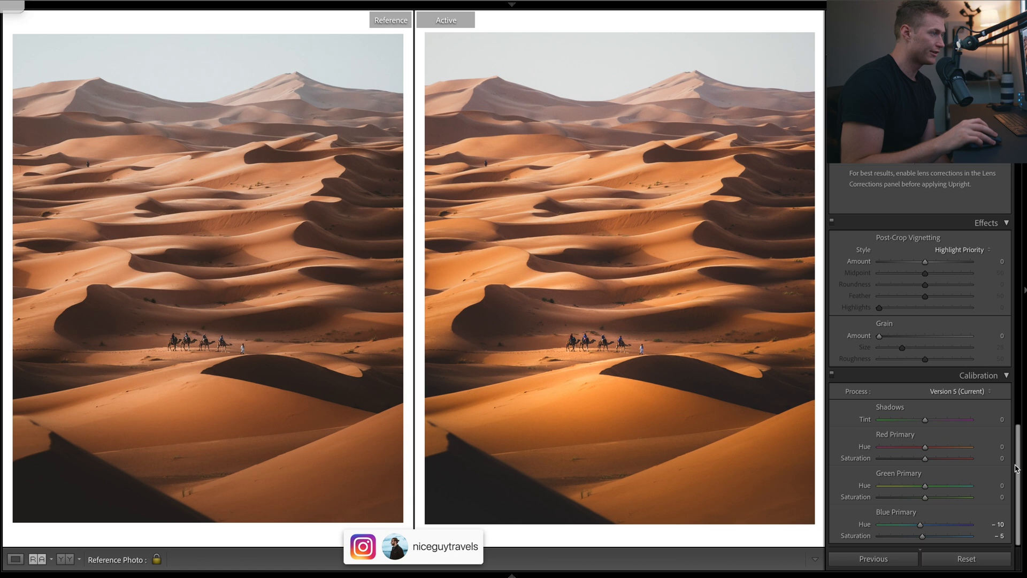
{"action": "scroll", "coordinate": [923, 401], "scroll_direction": "up", "scroll_amount": 8}
{"action": "scroll", "coordinate": [1014, 359], "scroll_direction": "up", "scroll_amount": 8}
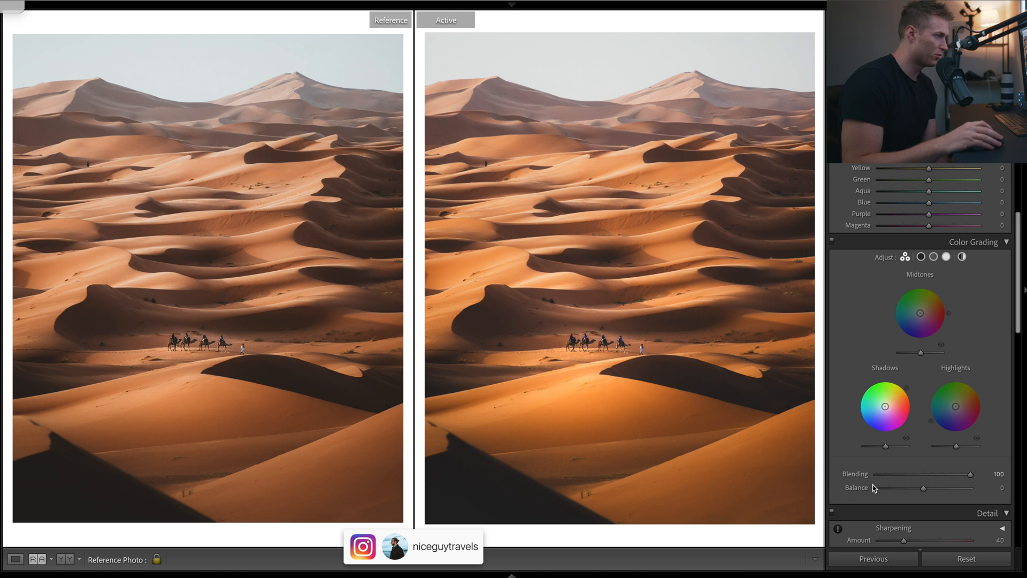
Step: Tint the shadows warm at hue 41 with saturation 9 on the Shadows wheel
{"action": "left_click", "coordinate": [922, 258]}
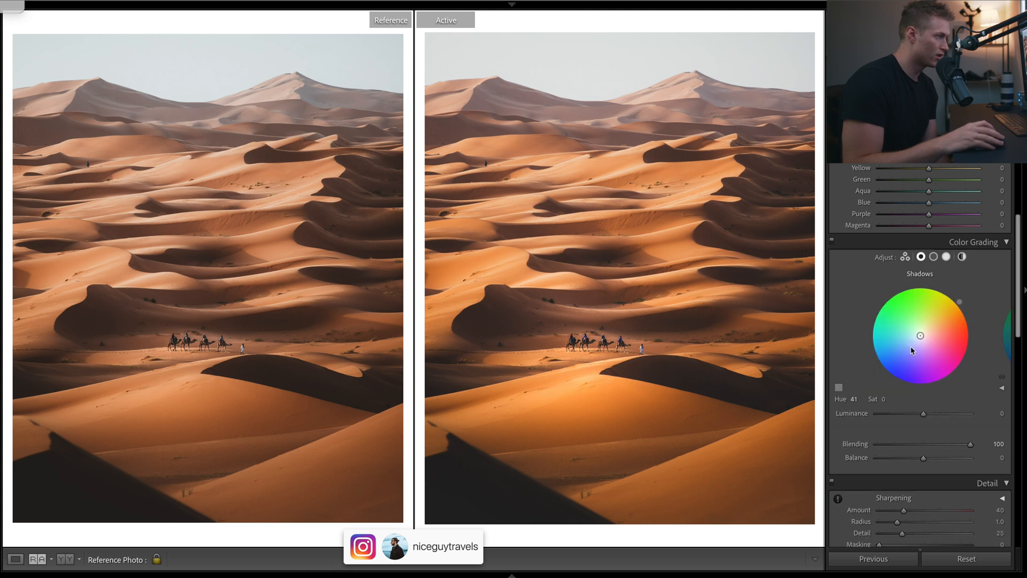
{"action": "left_click", "coordinate": [881, 401]}
{"action": "type", "text": "9"}
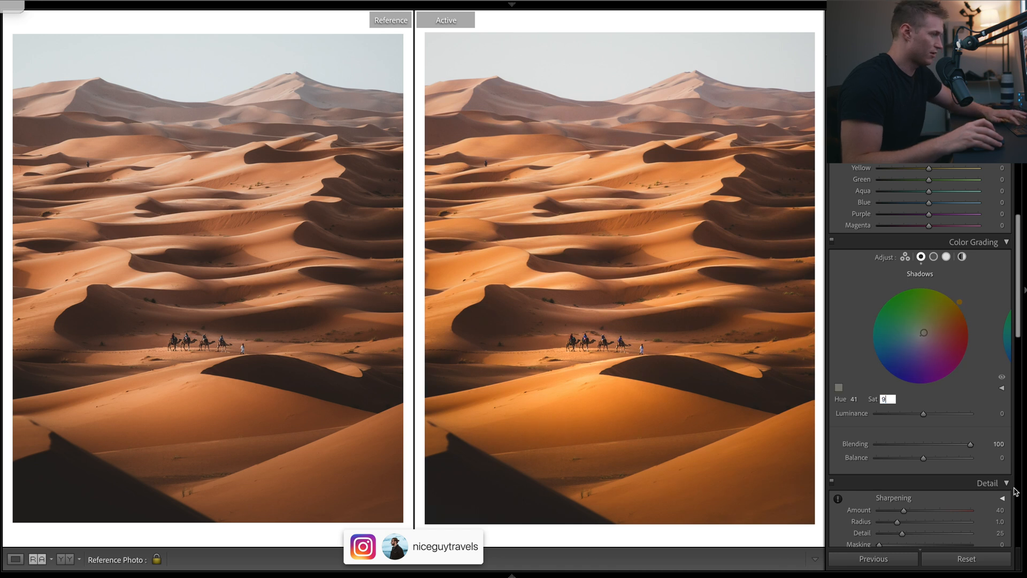
{"action": "key", "text": "Return"}
Step: Tint the highlights blue at hue 210, saturation 9, then review the midtone and shadow wheels
{"action": "left_click", "coordinate": [947, 257]}
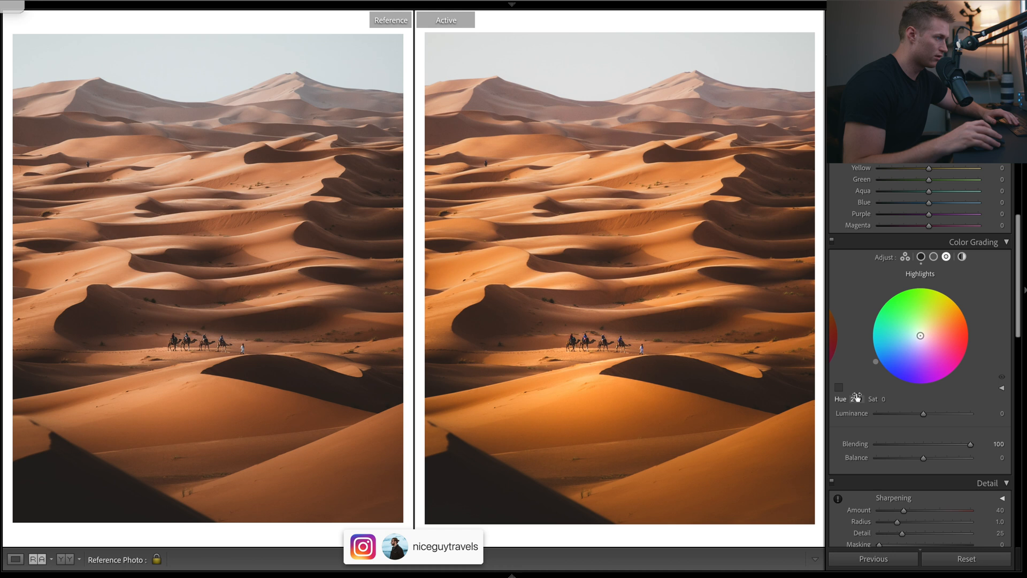
{"action": "left_click", "coordinate": [883, 399]}
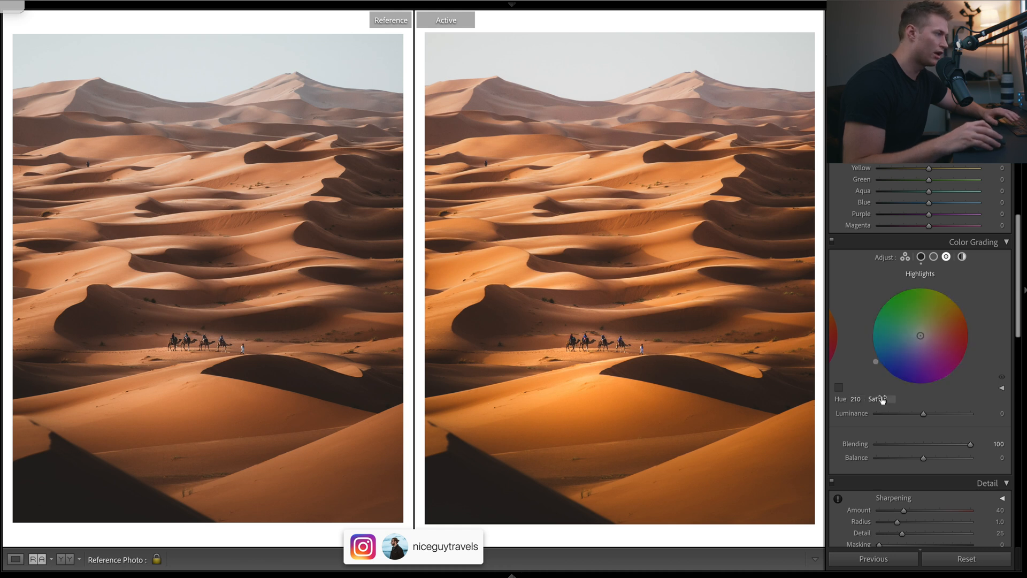
{"action": "type", "text": "9"}
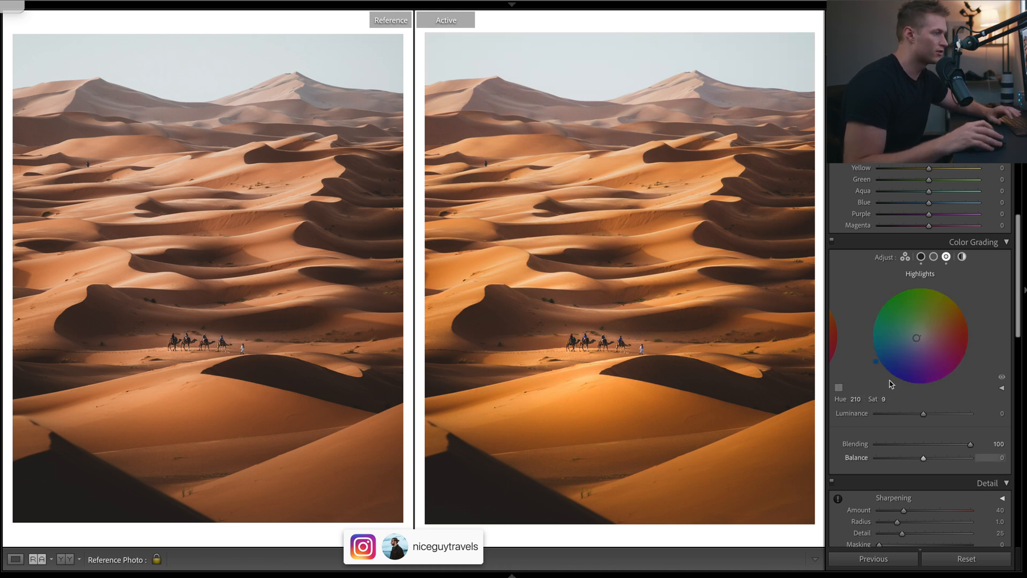
{"action": "key", "text": "Return"}
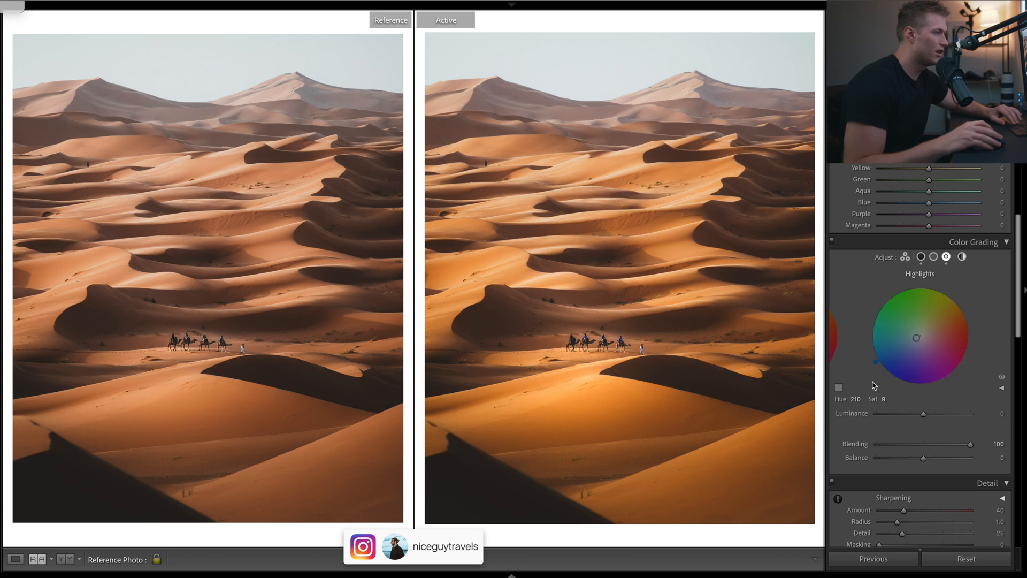
{"action": "left_click", "coordinate": [934, 257]}
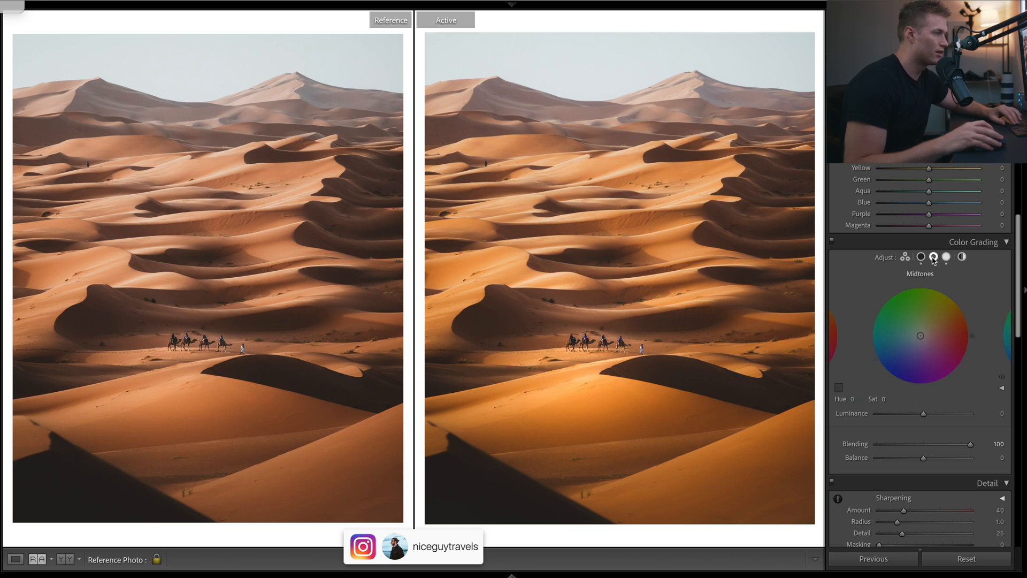
{"action": "left_click", "coordinate": [923, 257]}
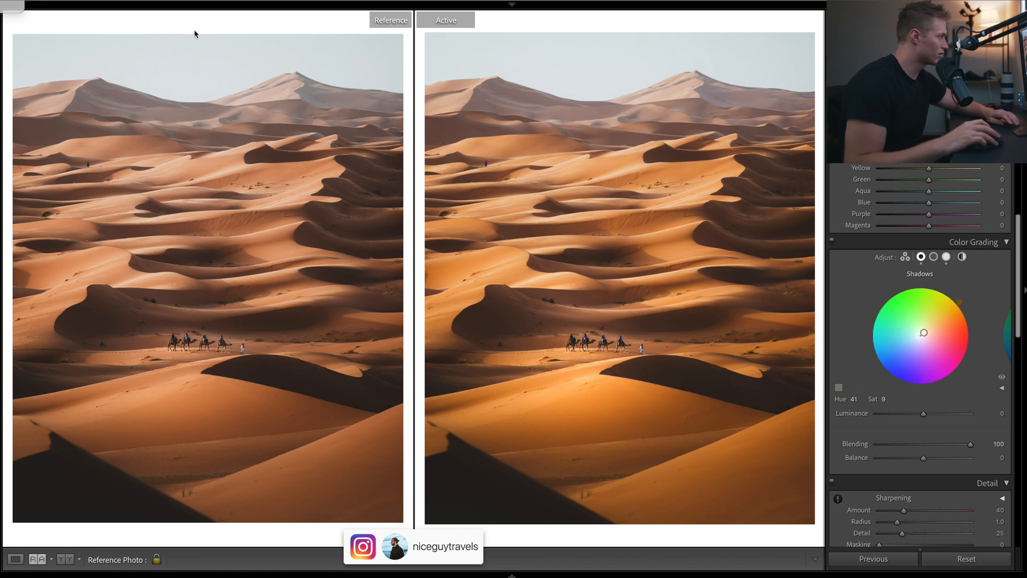
{"action": "scroll", "coordinate": [924, 362], "scroll_direction": "down", "scroll_amount": 4}
{"action": "scroll", "coordinate": [923, 362], "scroll_direction": "down", "scroll_amount": 3}
{"action": "scroll", "coordinate": [923, 362], "scroll_direction": "down", "scroll_amount": 2}
{"action": "scroll", "coordinate": [923, 361], "scroll_direction": "down", "scroll_amount": 2}
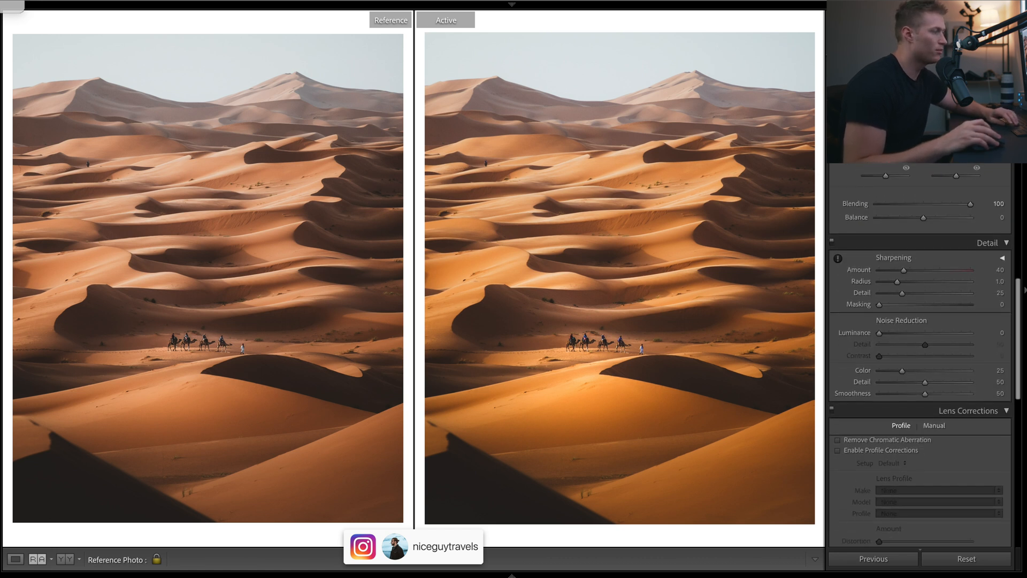
{"action": "scroll", "coordinate": [923, 362], "scroll_direction": "down", "scroll_amount": 3}
{"action": "scroll", "coordinate": [923, 361], "scroll_direction": "up", "scroll_amount": 4}
{"action": "scroll", "coordinate": [923, 362], "scroll_direction": "up", "scroll_amount": 4}
{"action": "scroll", "coordinate": [923, 361], "scroll_direction": "up", "scroll_amount": 3}
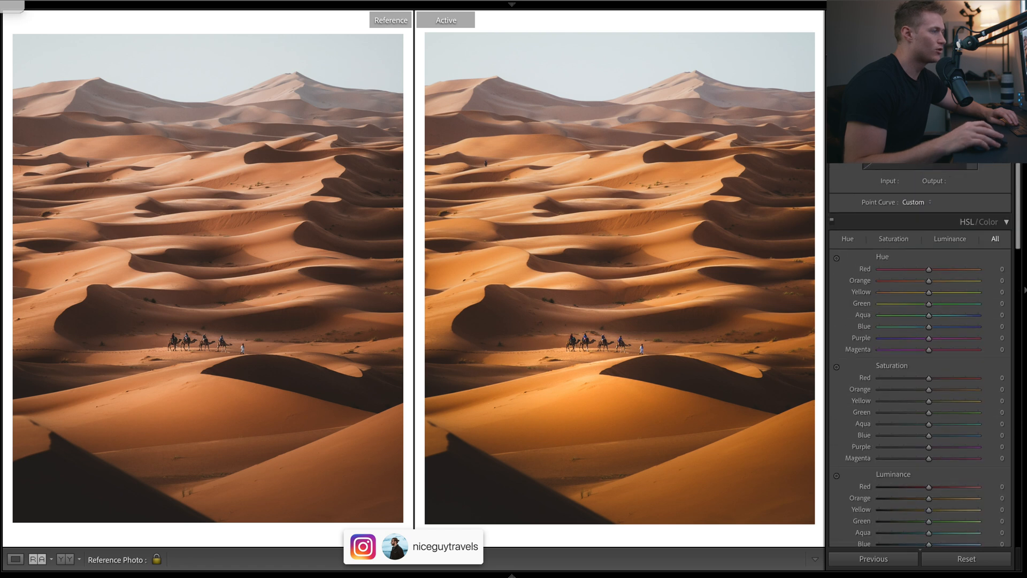
{"action": "scroll", "coordinate": [923, 361], "scroll_direction": "down", "scroll_amount": 3}
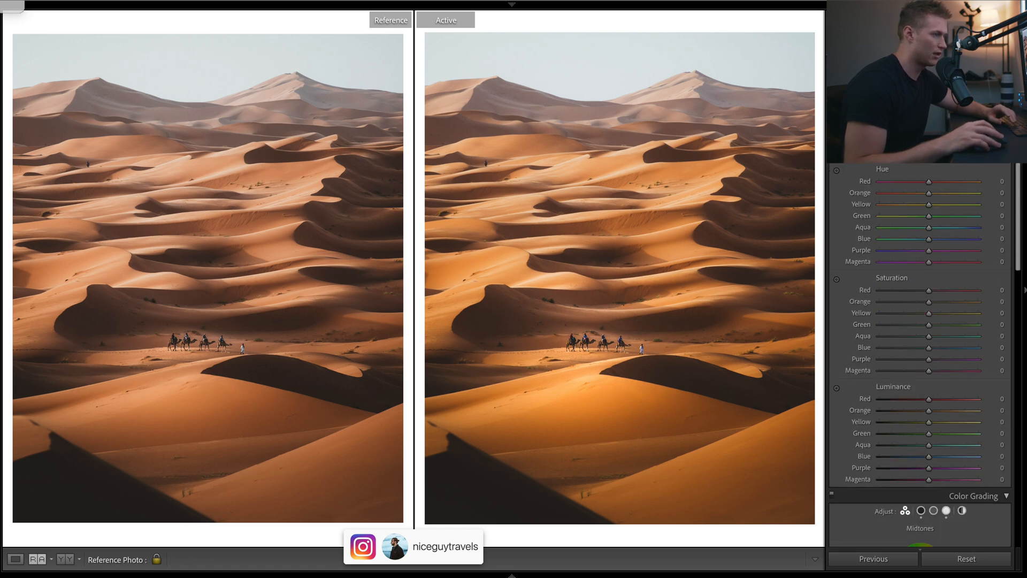
Step: Desaturate all HSL ranges (red -28, yellow -20, green -36, blue -93, purple -35) and test green luminance
{"action": "left_click_drag", "start_coordinate": [923, 291], "coordinate": [922, 301]}
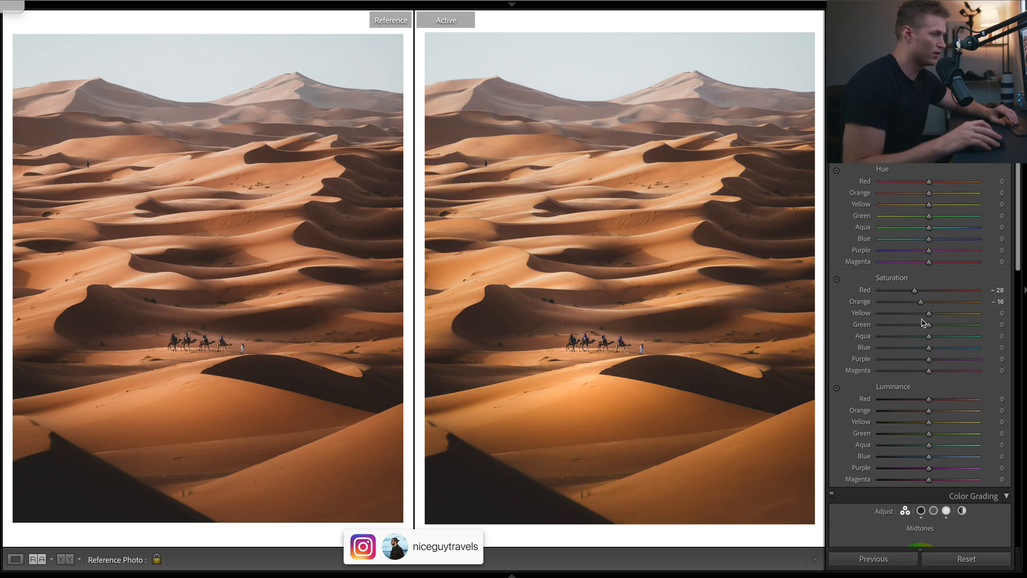
{"action": "left_click_drag", "start_coordinate": [921, 313], "coordinate": [910, 324]}
{"action": "left_click_drag", "start_coordinate": [929, 336], "coordinate": [922, 335]}
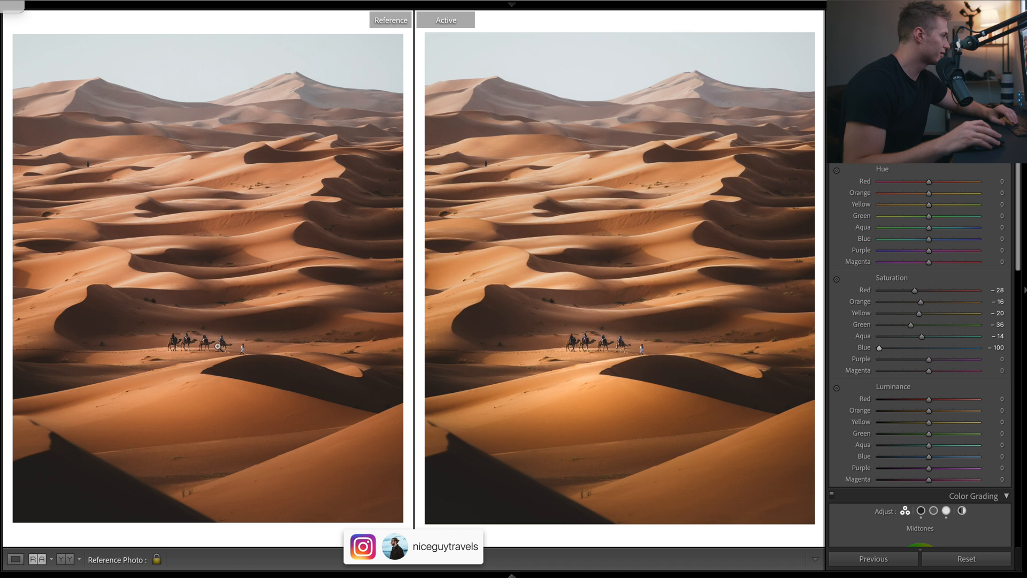
{"action": "mouse_move", "coordinate": [880, 348]}
{"action": "left_mouse_down"}
{"action": "mouse_move", "coordinate": [914, 347]}
{"action": "mouse_move", "coordinate": [883, 347]}
{"action": "mouse_move", "coordinate": [914, 358]}
{"action": "left_mouse_up"}
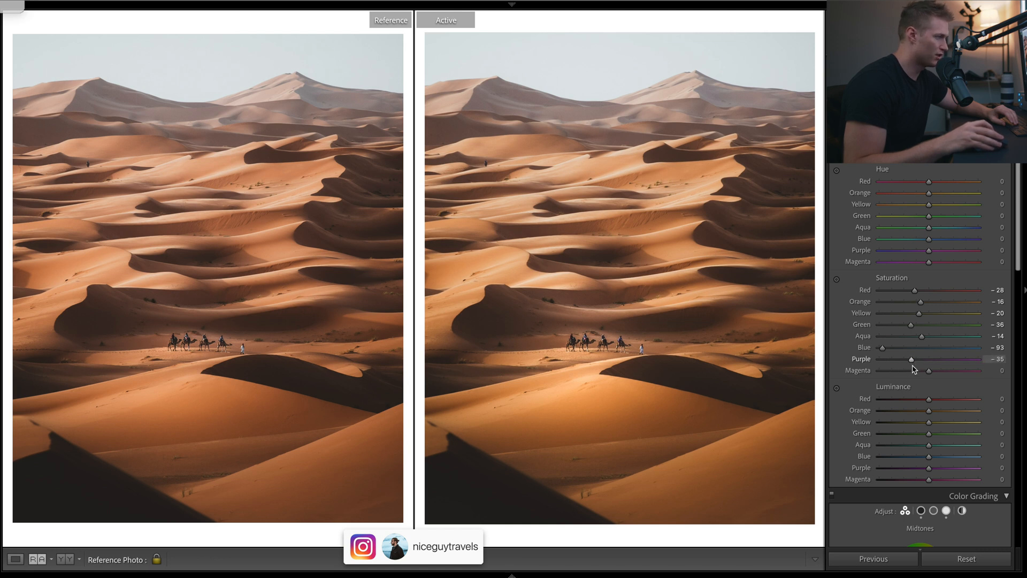
{"action": "left_click_drag", "start_coordinate": [929, 370], "coordinate": [911, 370]}
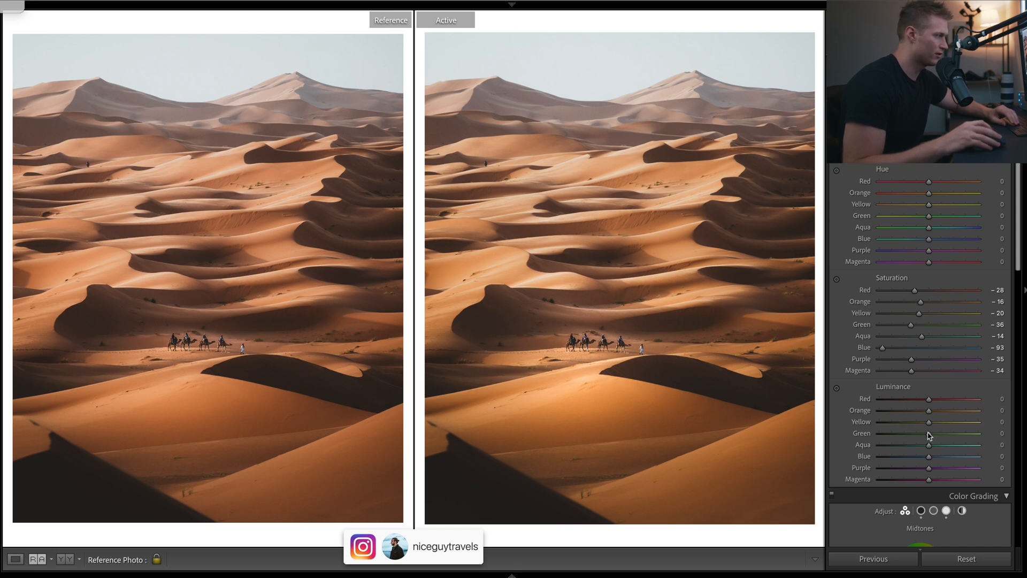
{"action": "mouse_move", "coordinate": [928, 433]}
{"action": "left_mouse_down"}
{"action": "mouse_move", "coordinate": [978, 433]}
{"action": "mouse_move", "coordinate": [921, 434]}
{"action": "mouse_move", "coordinate": [934, 423]}
{"action": "left_mouse_up"}
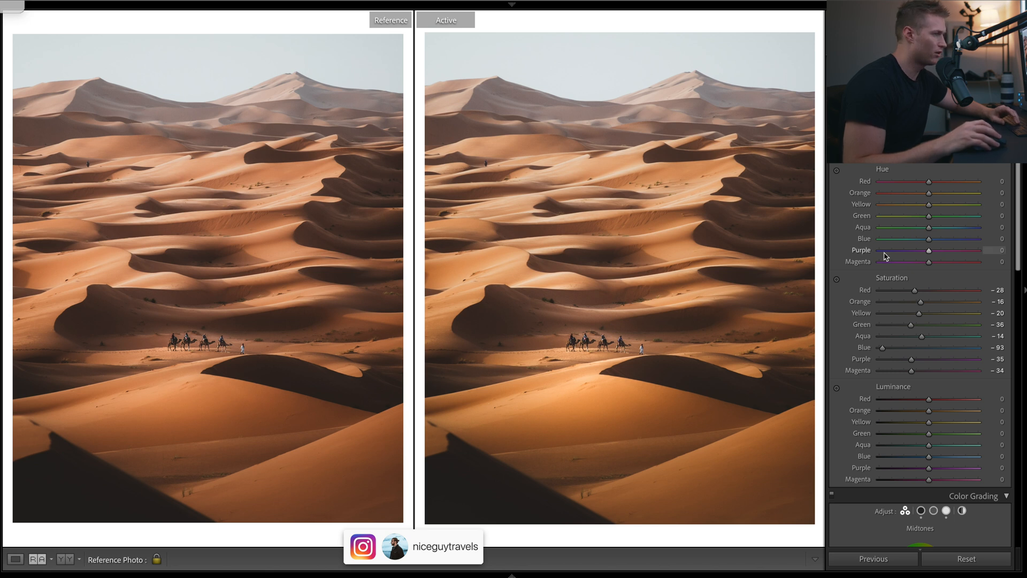
Step: Shift yellow hue toward orange, warm the reds, and swing the Aqua hue between its extremes
{"action": "left_click_drag", "start_coordinate": [929, 205], "coordinate": [919, 206]}
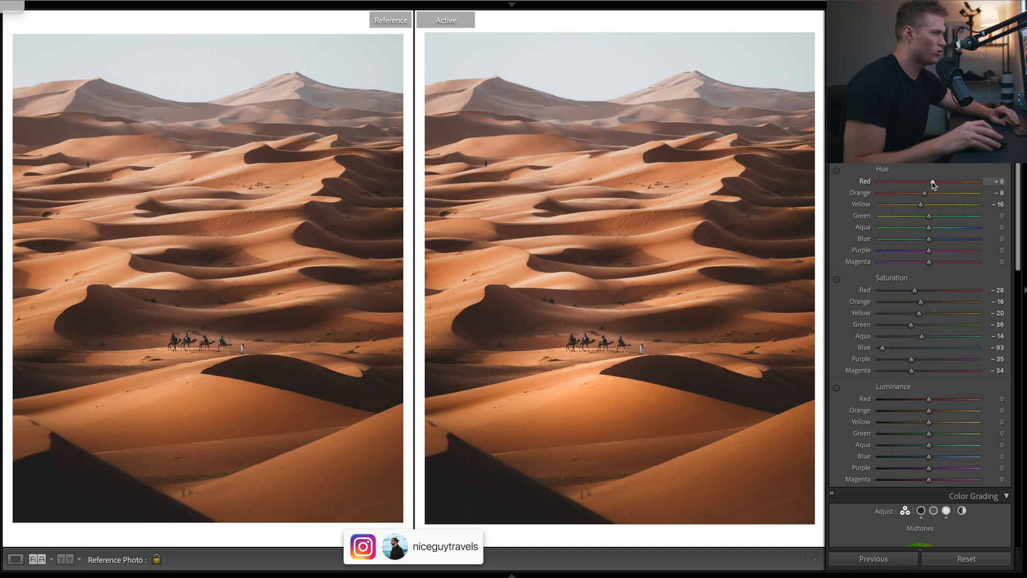
{"action": "left_click", "coordinate": [934, 182]}
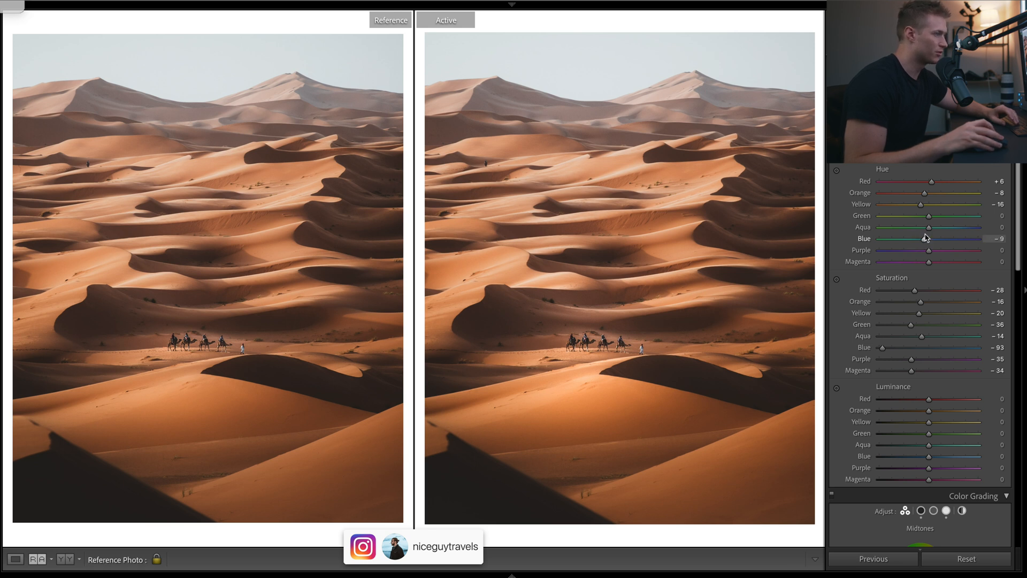
{"action": "left_click_drag", "start_coordinate": [929, 228], "coordinate": [981, 227]}
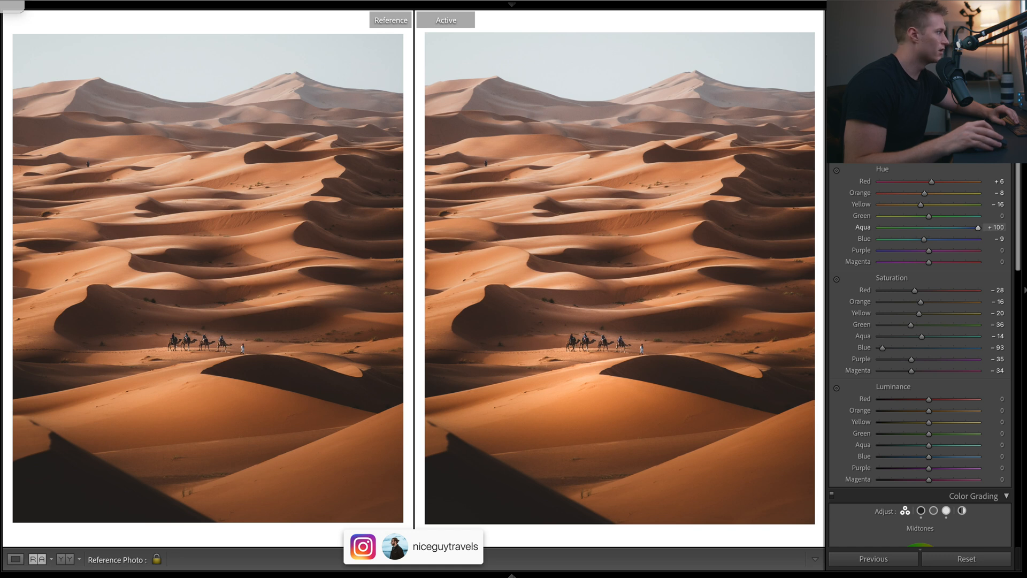
{"action": "left_click_drag", "start_coordinate": [879, 227], "coordinate": [979, 227]}
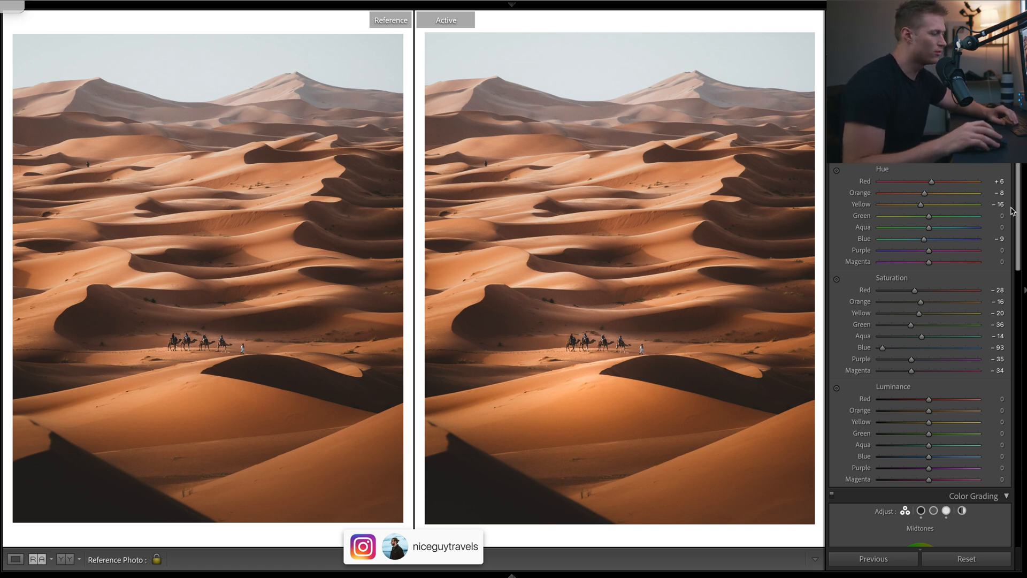
Step: Reset all edits to see the original, then undo to restore the grade and toggle the histogram
{"action": "key", "text": "Right"}
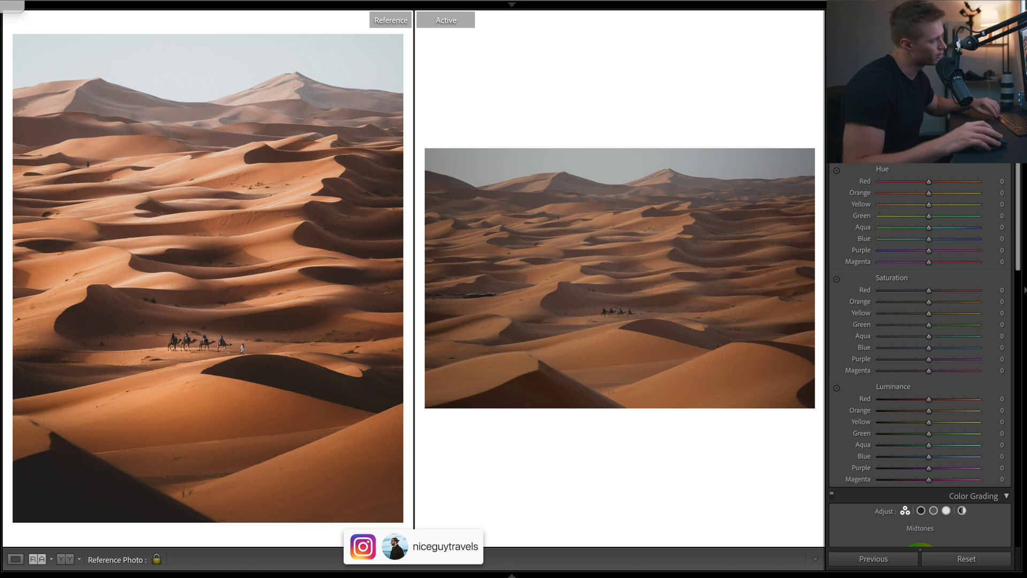
{"action": "key", "text": "ctrl+z"}
{"action": "left_click", "coordinate": [1007, 23]}
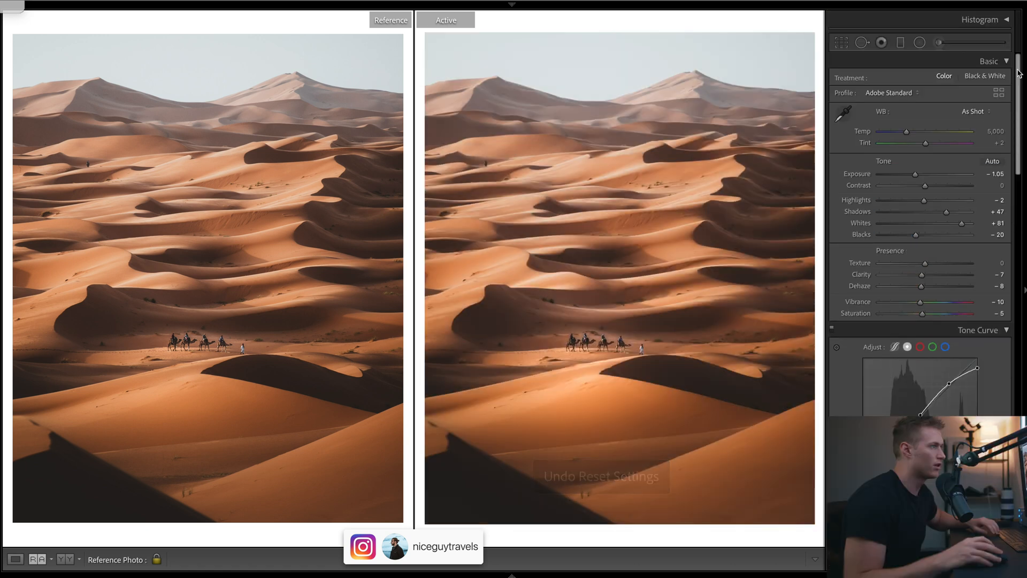
{"action": "left_click", "coordinate": [1006, 22]}
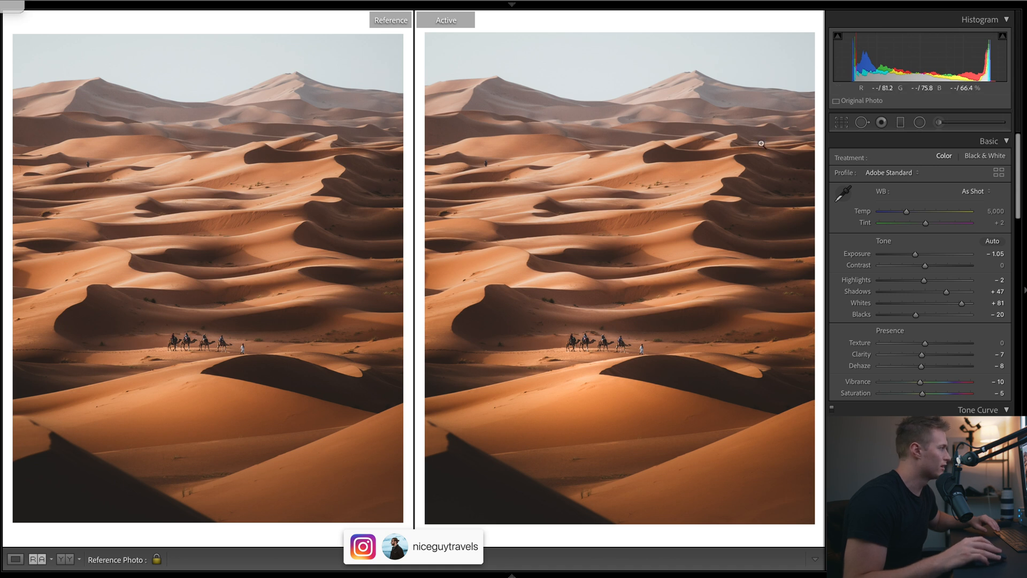
{"action": "scroll", "coordinate": [1018, 166], "scroll_direction": "down", "scroll_amount": 1}
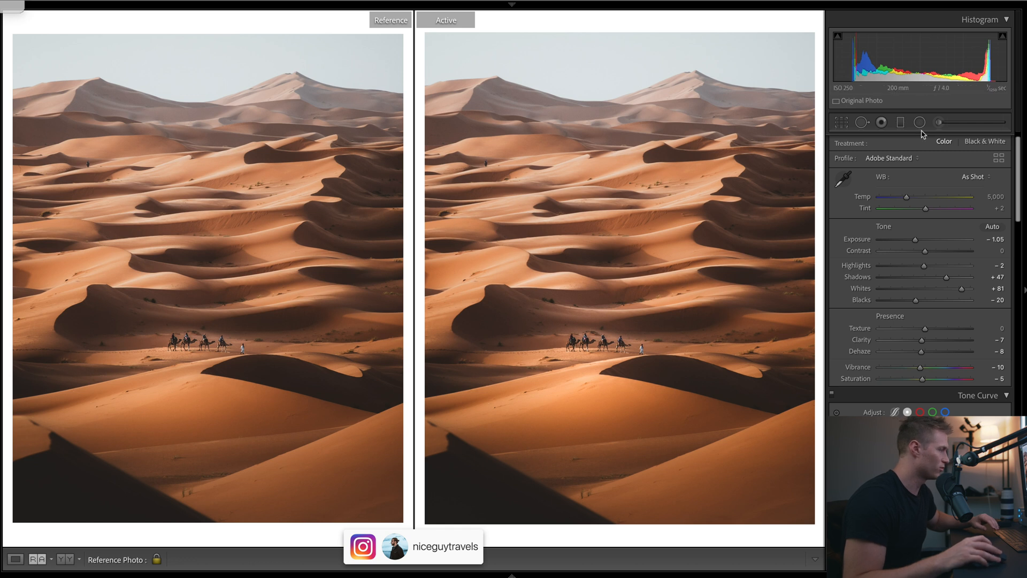
{"action": "scroll", "coordinate": [1010, 146], "scroll_direction": "down", "scroll_amount": 10}
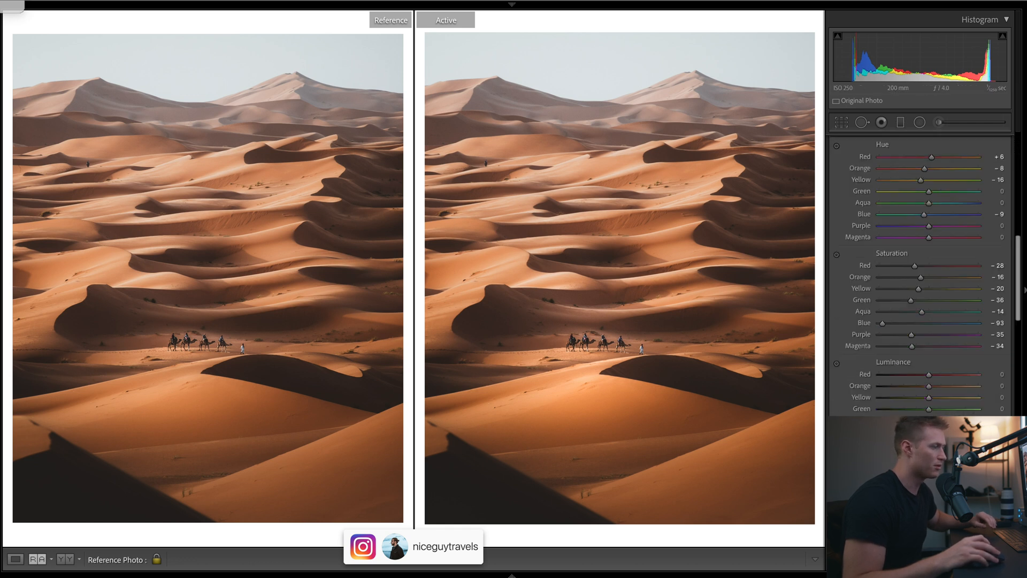
{"action": "scroll", "coordinate": [1010, 241], "scroll_direction": "down", "scroll_amount": 3}
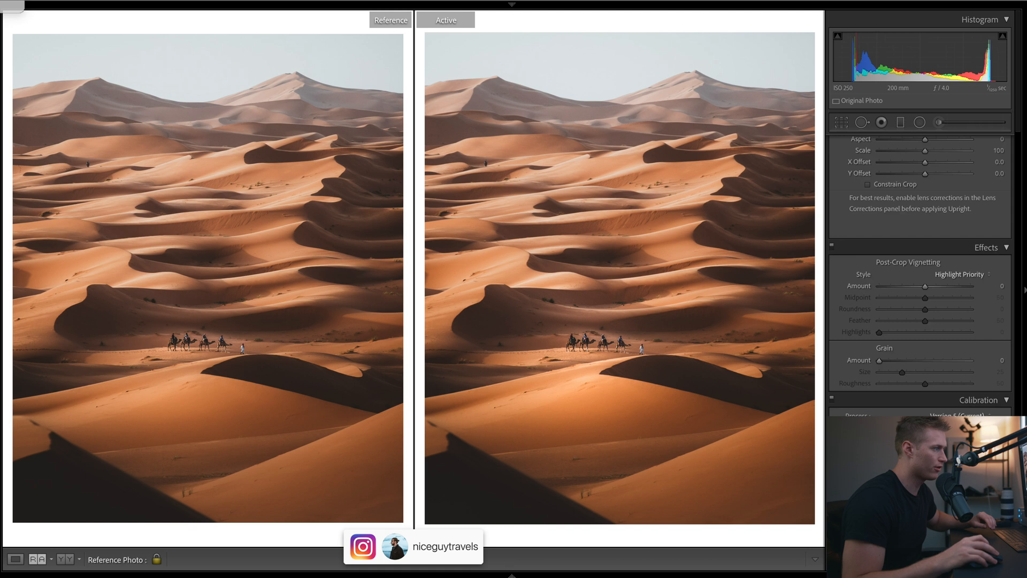
{"action": "scroll", "coordinate": [1010, 241], "scroll_direction": "down", "scroll_amount": 3}
{"action": "scroll", "coordinate": [1010, 241], "scroll_direction": "down", "scroll_amount": 2}
{"action": "scroll", "coordinate": [1010, 241], "scroll_direction": "up", "scroll_amount": 3}
{"action": "scroll", "coordinate": [1010, 241], "scroll_direction": "up", "scroll_amount": 3}
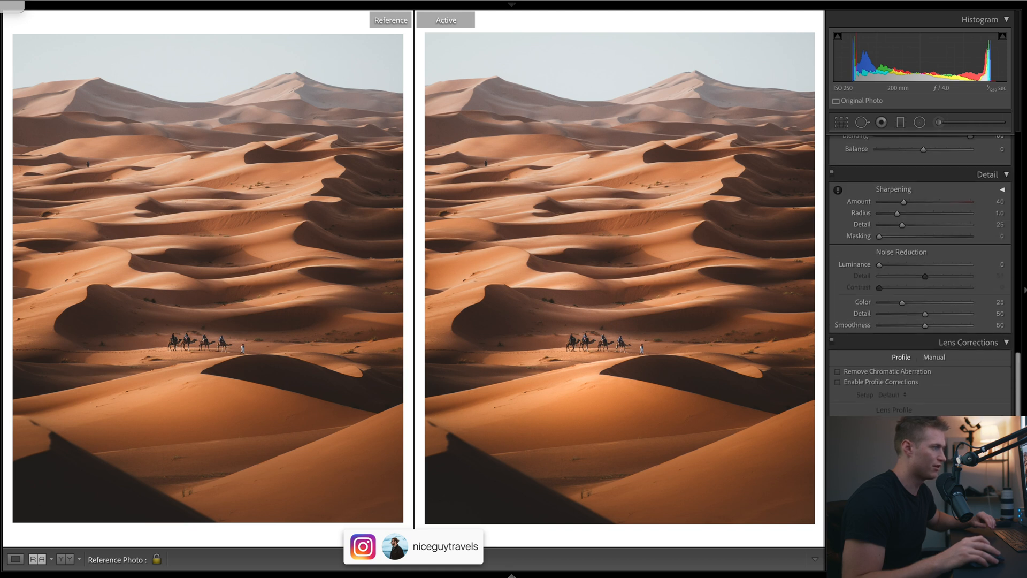
{"action": "scroll", "coordinate": [1010, 241], "scroll_direction": "up", "scroll_amount": 3}
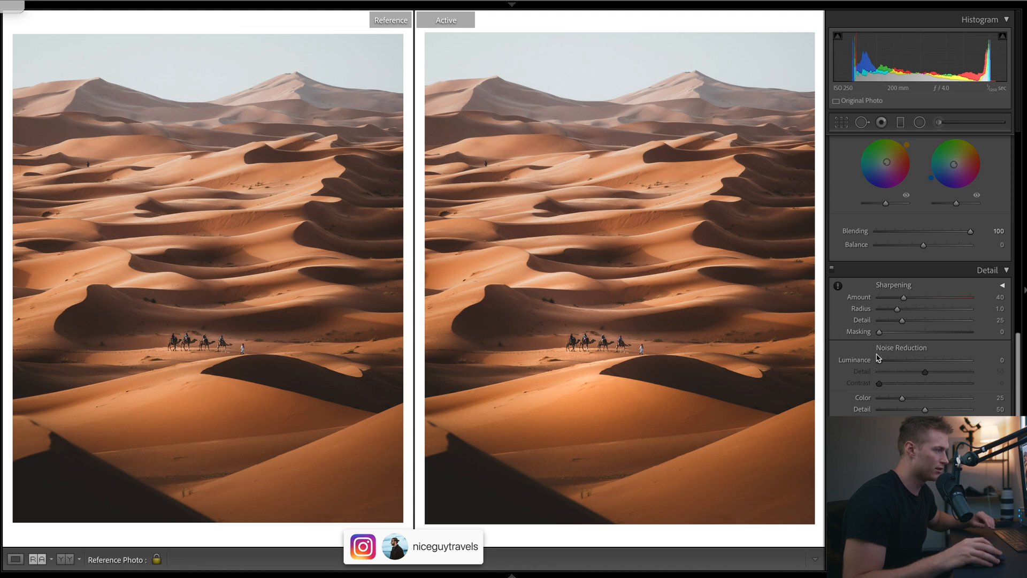
Step: Apply luminance noise reduction and ease it back to about 9
{"action": "left_click_drag", "start_coordinate": [877, 360], "coordinate": [972, 360]}
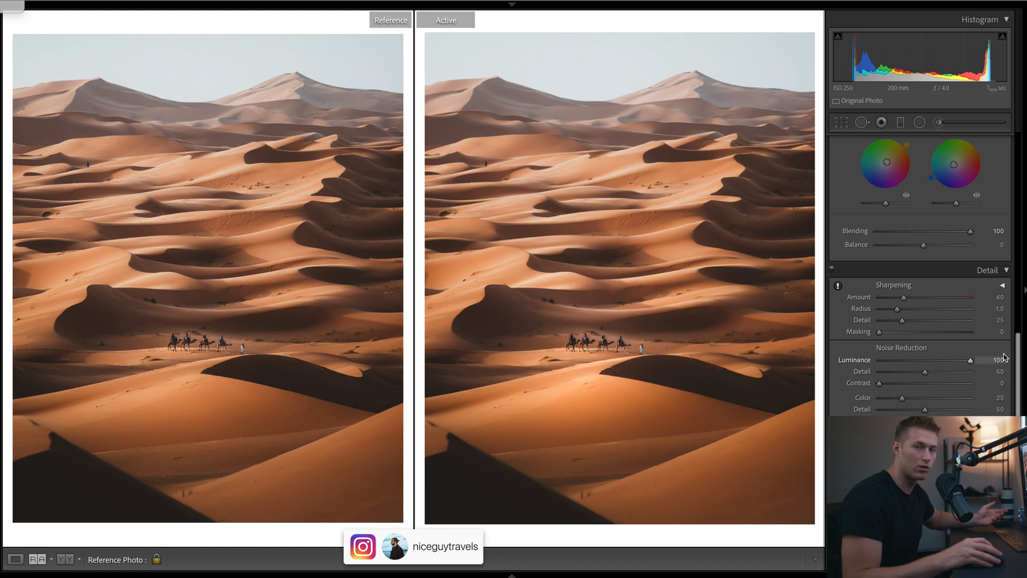
{"action": "left_click_drag", "start_coordinate": [971, 361], "coordinate": [949, 360]}
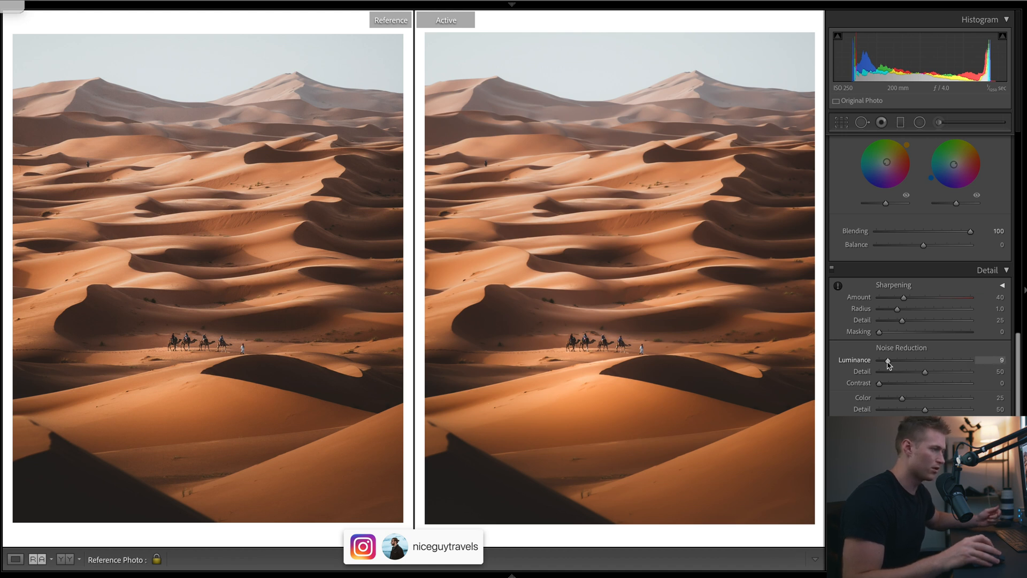
{"action": "scroll", "coordinate": [874, 402], "scroll_direction": "up", "scroll_amount": 10}
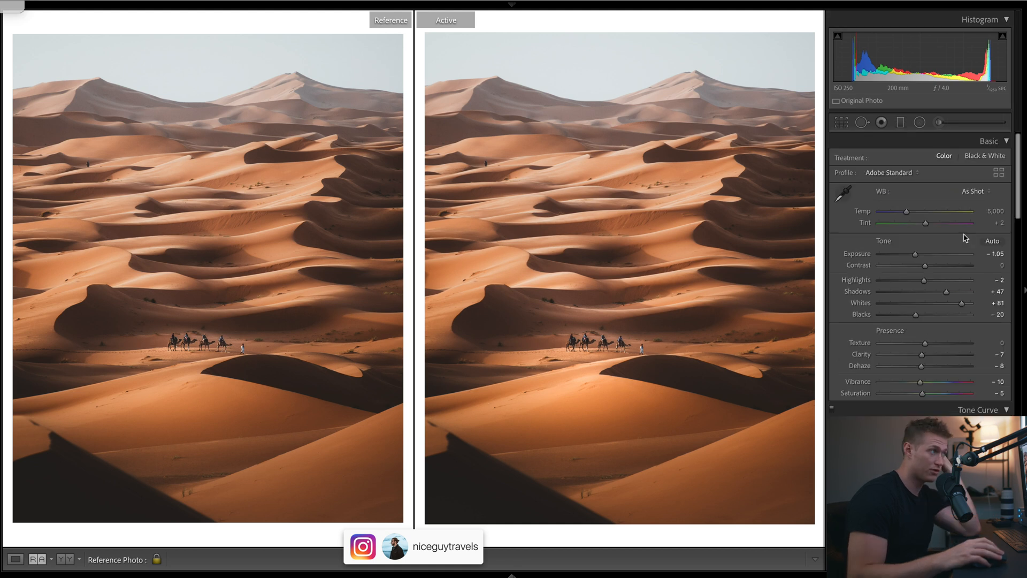
{"action": "key", "text": "Right"}
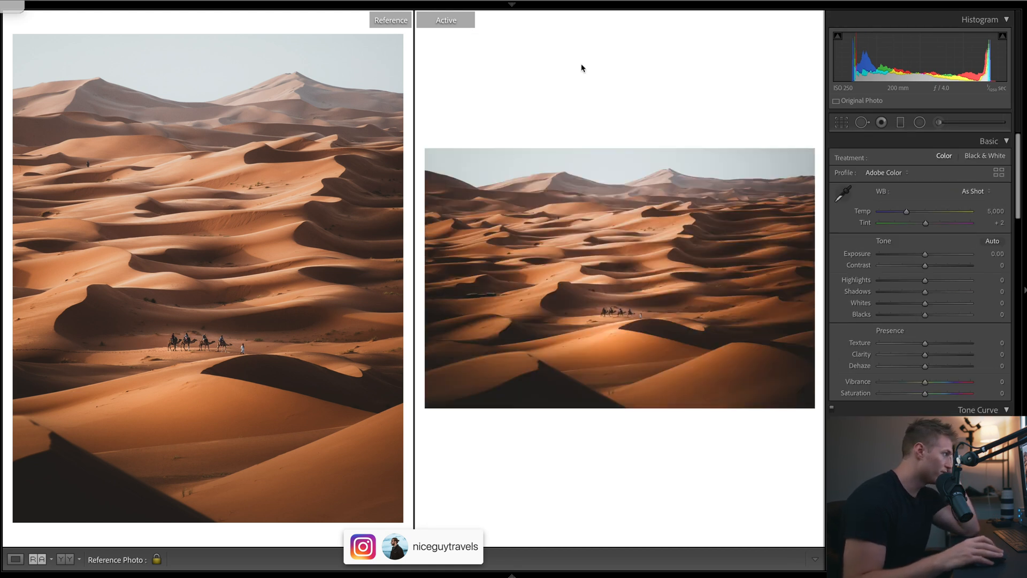
{"action": "key", "text": "ctrl+z"}
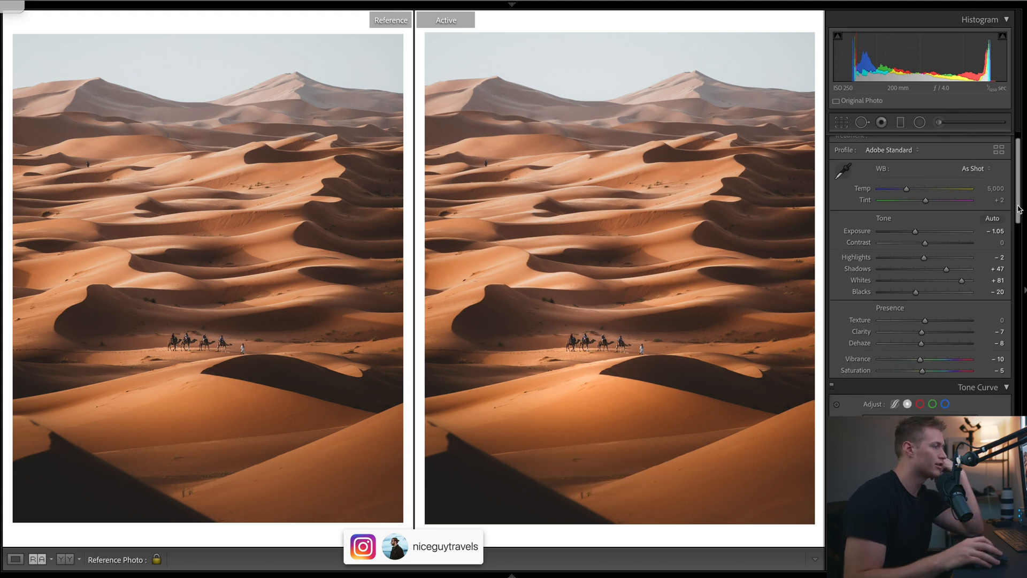
{"action": "scroll", "coordinate": [924, 281], "scroll_direction": "down", "scroll_amount": 5}
{"action": "left_click", "coordinate": [833, 175]}
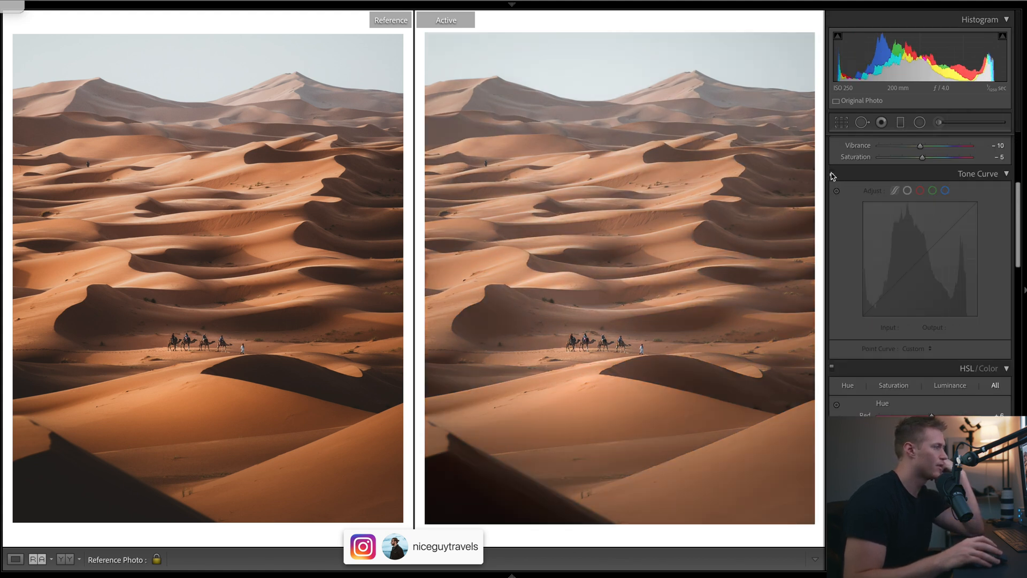
{"action": "left_click", "coordinate": [834, 174]}
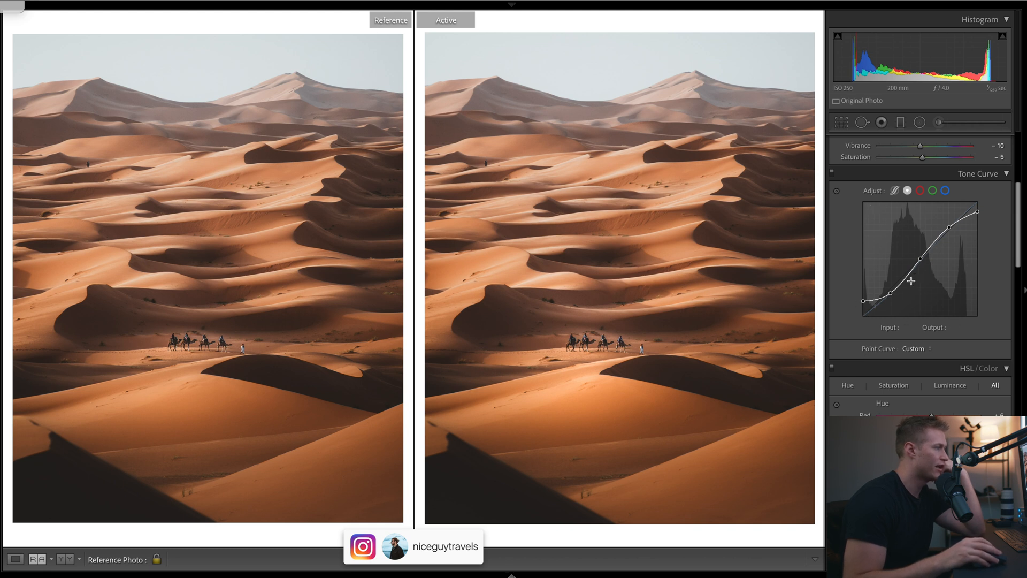
{"action": "left_click_drag", "start_coordinate": [862, 304], "coordinate": [864, 315]}
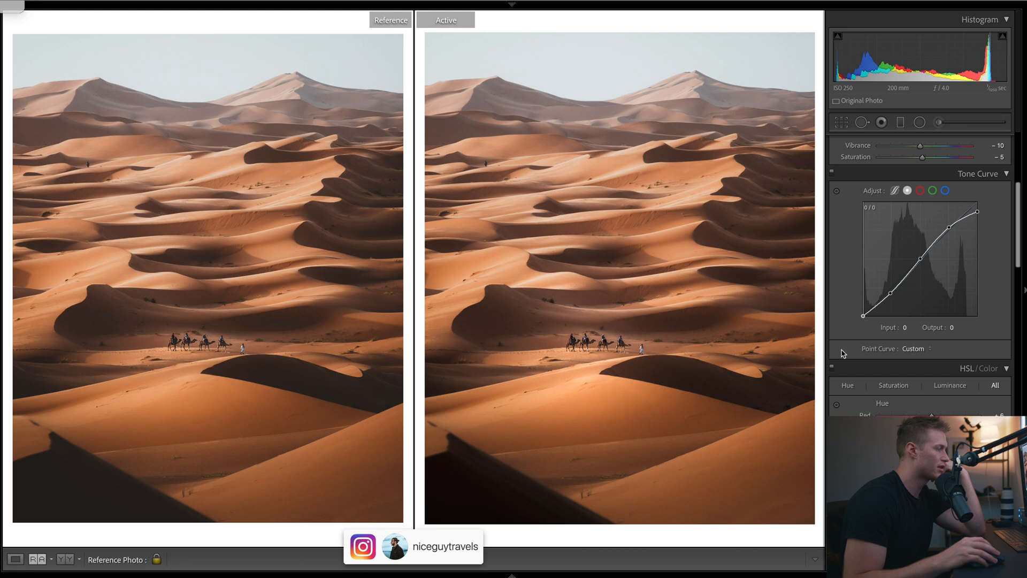
{"action": "key", "text": "ctrl+z"}
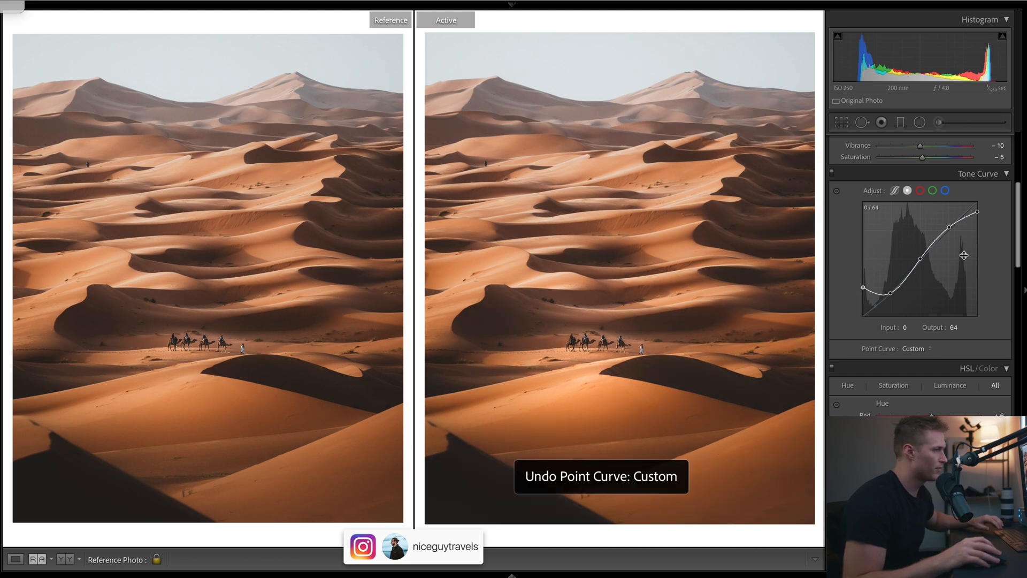
{"action": "left_click_drag", "start_coordinate": [978, 202], "coordinate": [978, 212]}
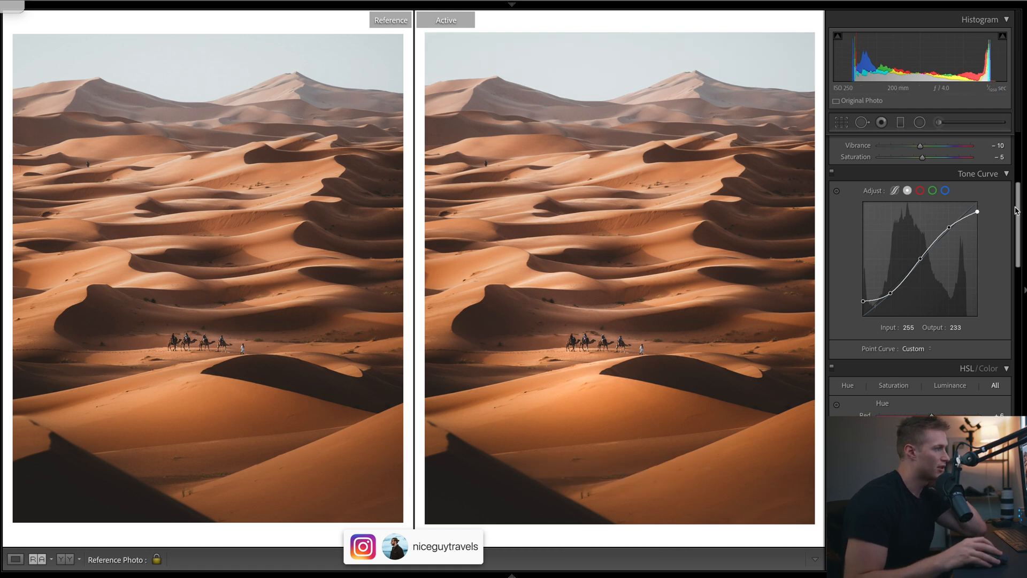
{"action": "scroll", "coordinate": [1017, 210], "scroll_direction": "up", "scroll_amount": 5}
{"action": "left_click_drag", "start_coordinate": [947, 203], "coordinate": [991, 207]}
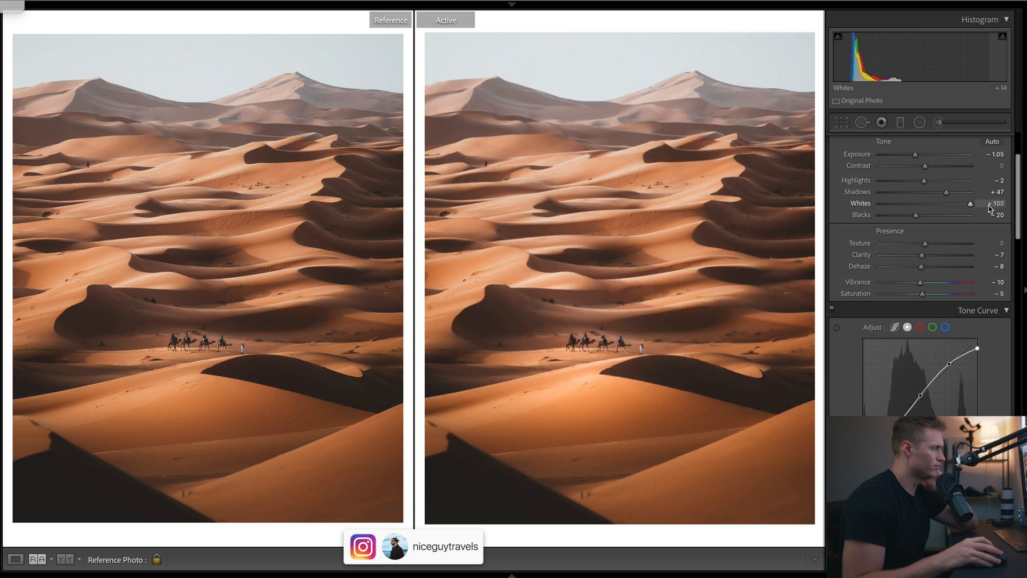
{"action": "key", "text": "ctrl+z"}
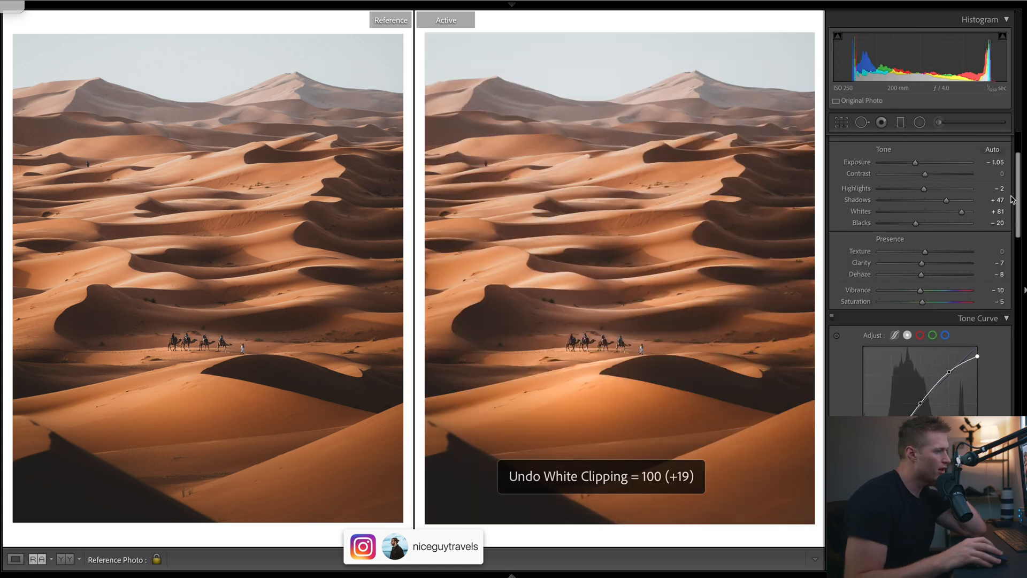
{"action": "double_click", "coordinate": [920, 290]}
{"action": "key", "text": "ctrl+z"}
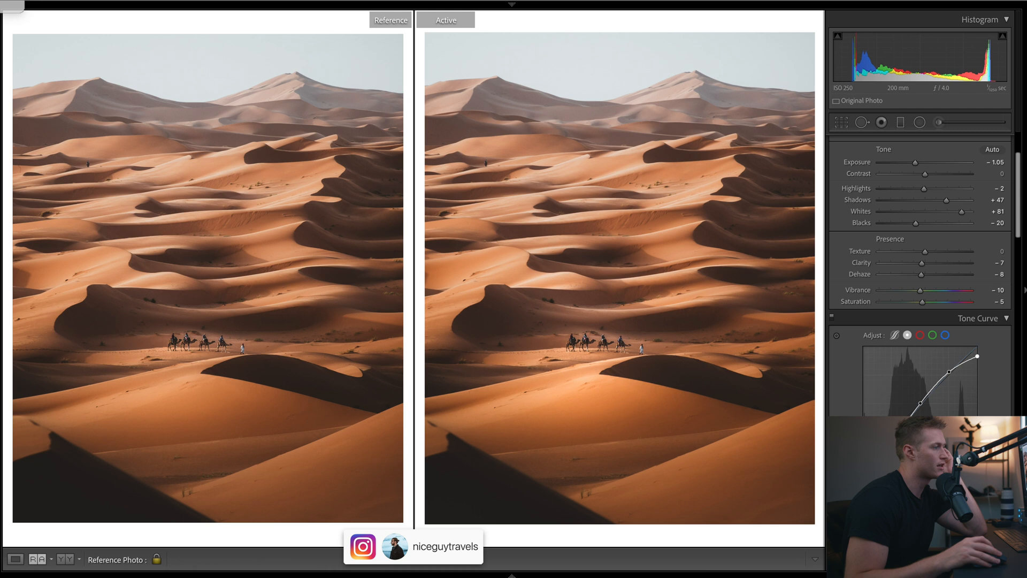
{"action": "scroll", "coordinate": [964, 233], "scroll_direction": "down", "scroll_amount": 5}
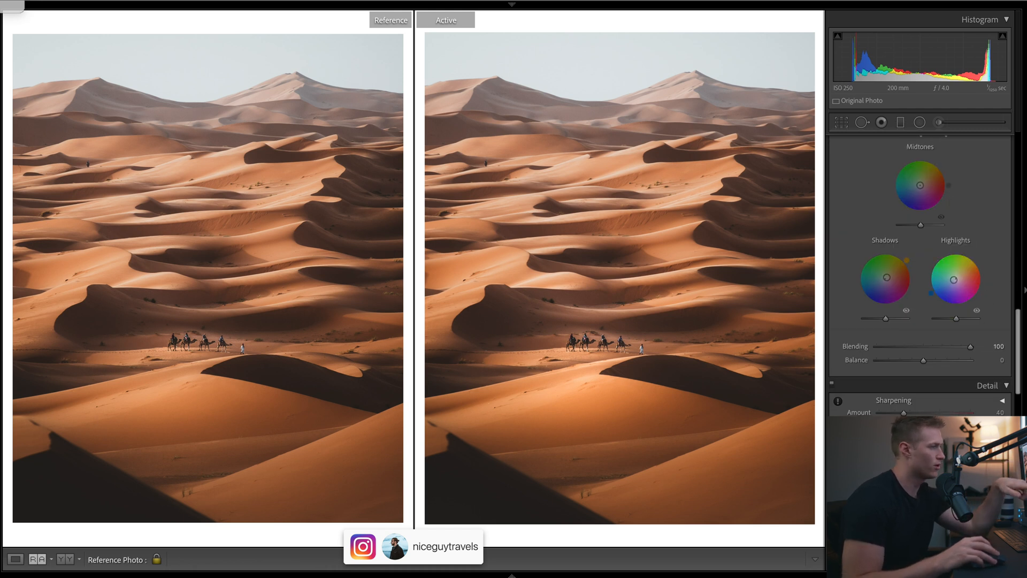
{"action": "scroll", "coordinate": [1021, 333], "scroll_direction": "down", "scroll_amount": 10}
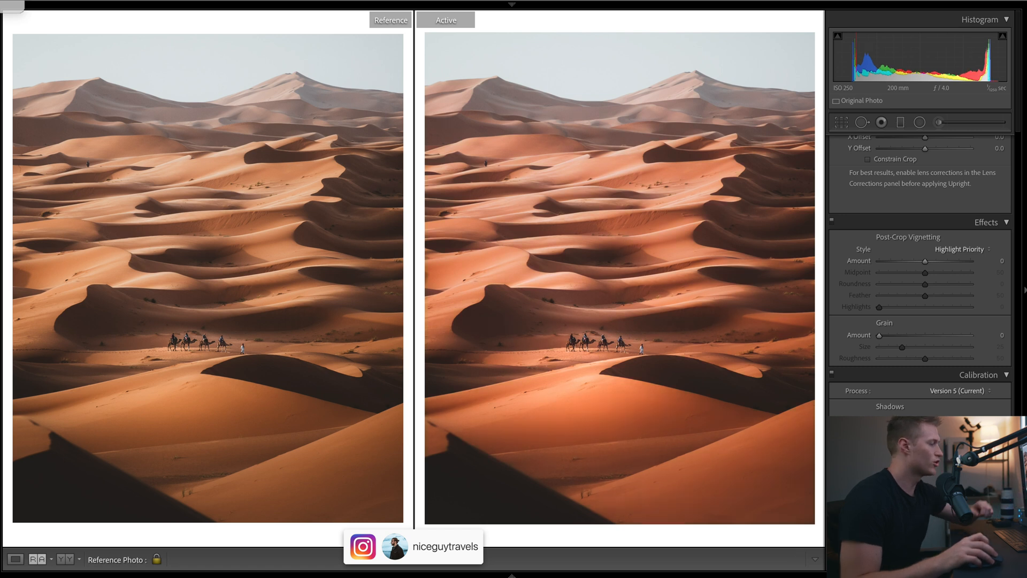
{"action": "key", "text": "ctrl+z"}
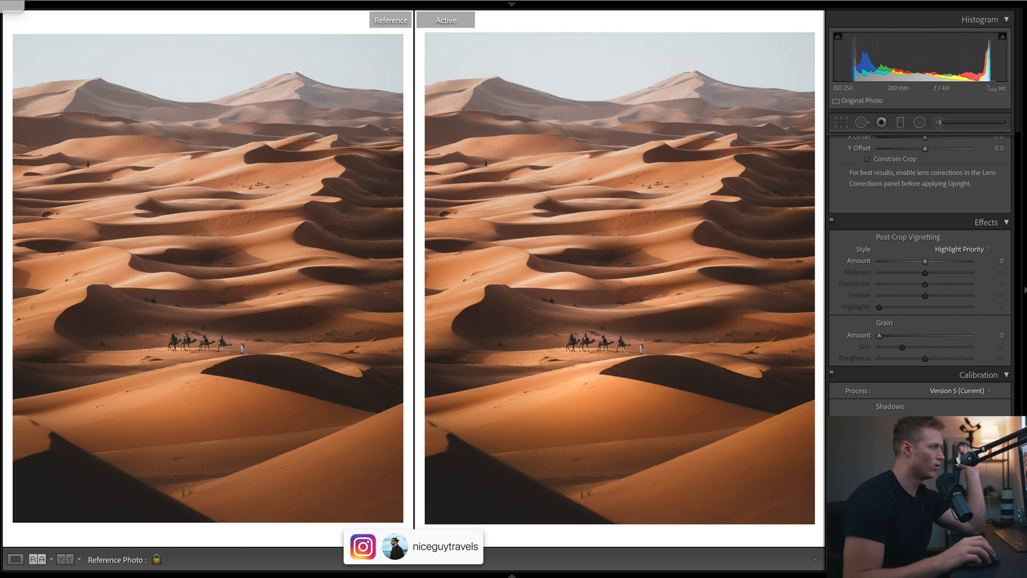
{"action": "key", "text": "Right"}
{"action": "key", "text": "ctrl+z"}
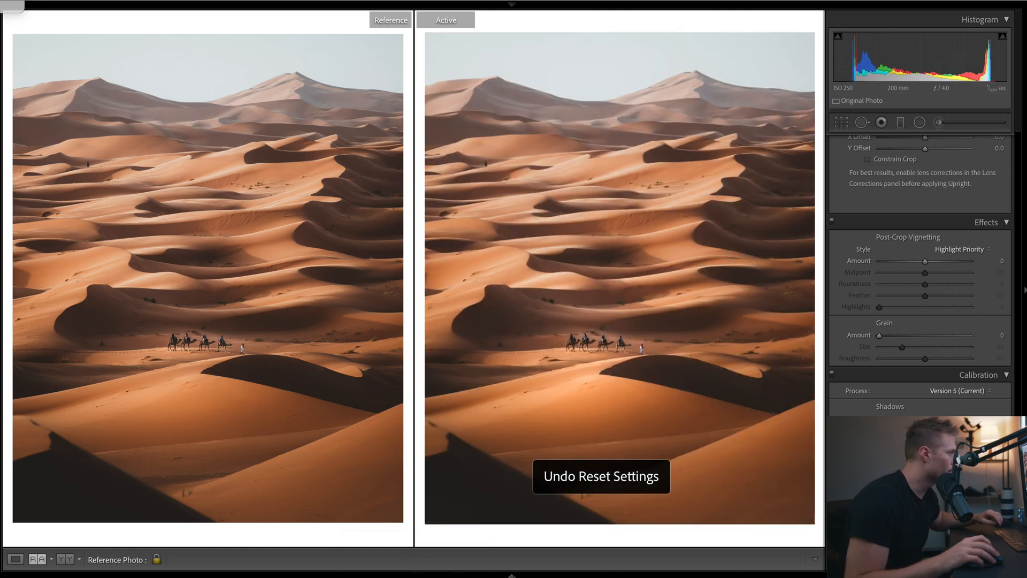